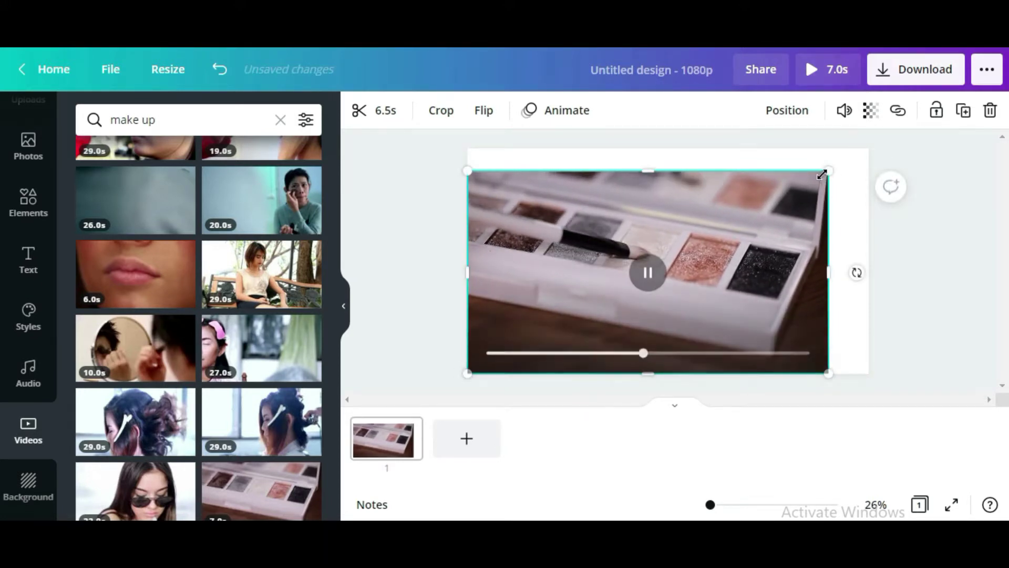
Enlarge the eyeshadow palette video until it fills the whole page.
{"action": "left_click_drag", "start_coordinate": [822, 175], "coordinate": [858, 156]}
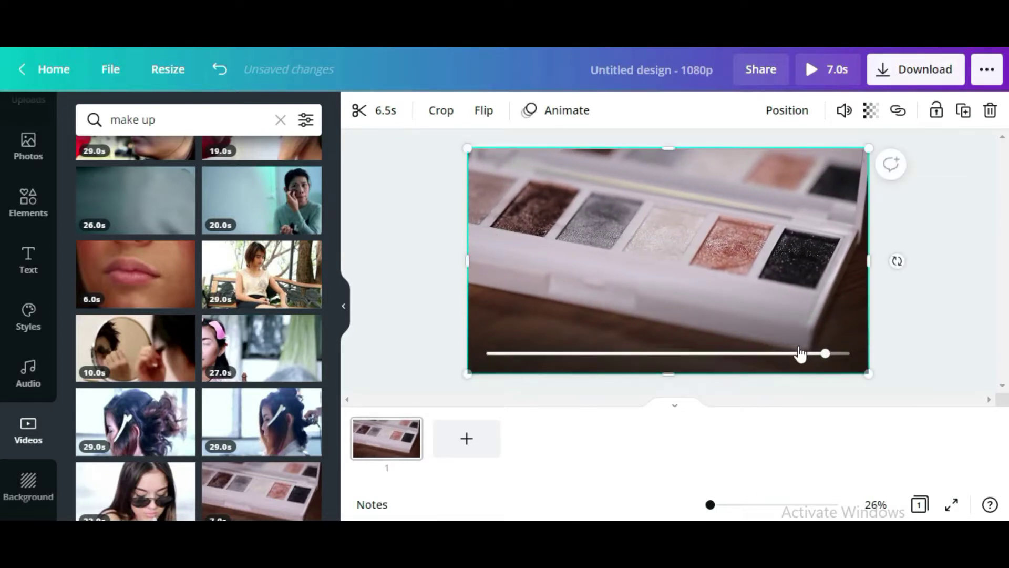
Add a heading reading "Welcome To" and move it to just above the middle of the page.
{"action": "left_click", "coordinate": [27, 263]}
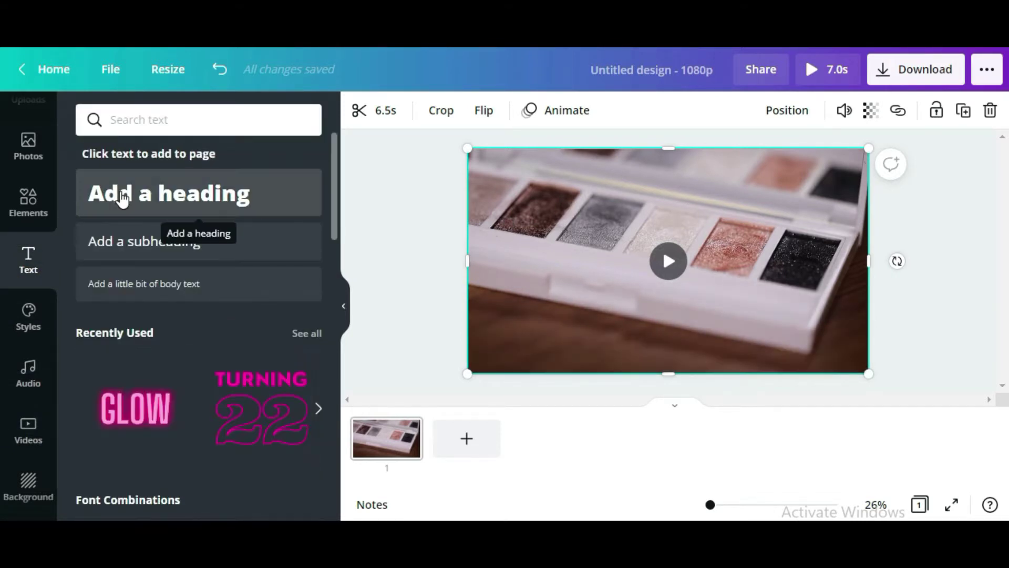
{"action": "left_click", "coordinate": [118, 193]}
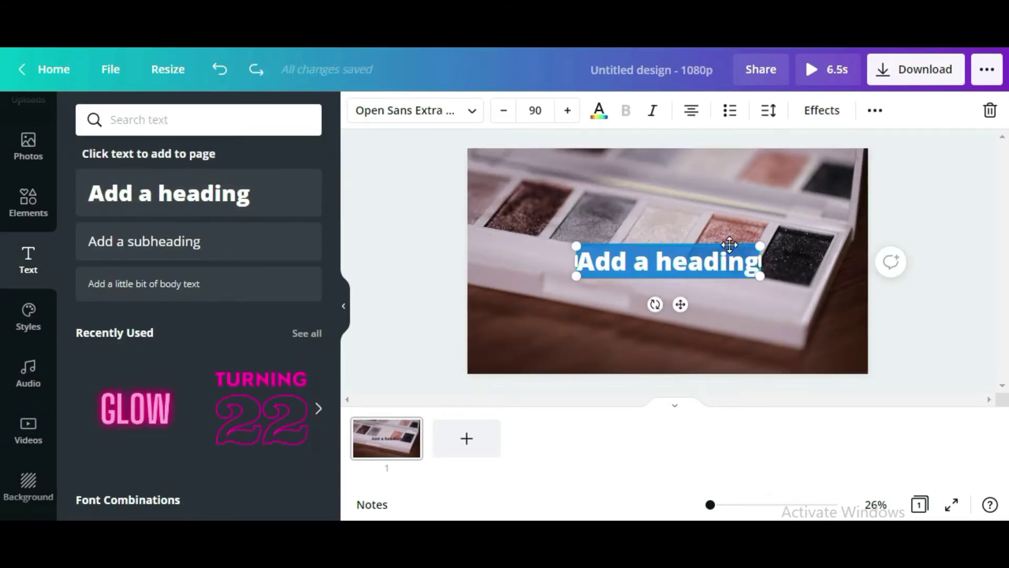
{"action": "type", "text": "Welcom"}
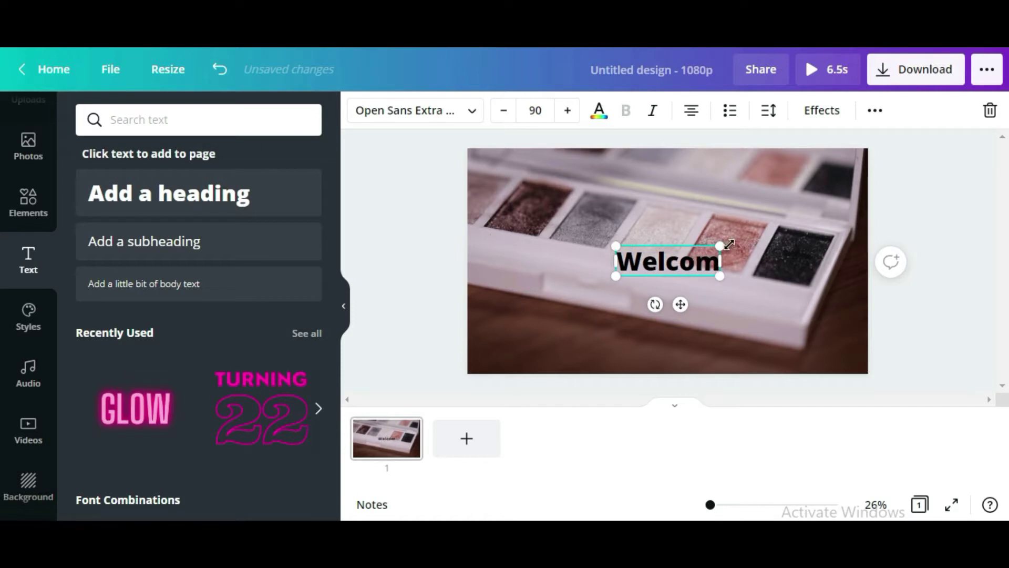
{"action": "type", "text": "e t"}
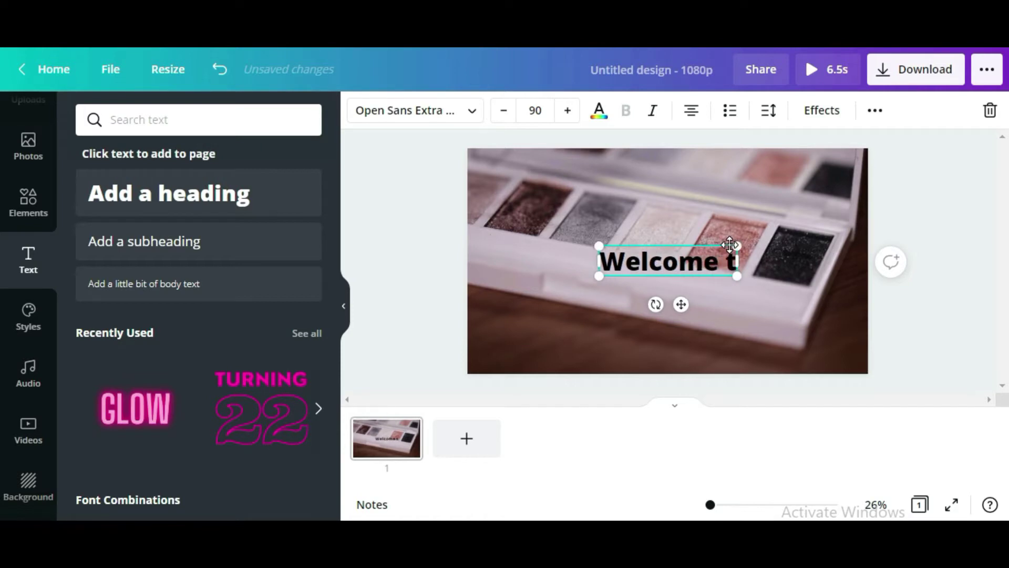
{"action": "key", "text": "BackSpace"}
{"action": "type", "text": "To"}
{"action": "left_click", "coordinate": [667, 249]}
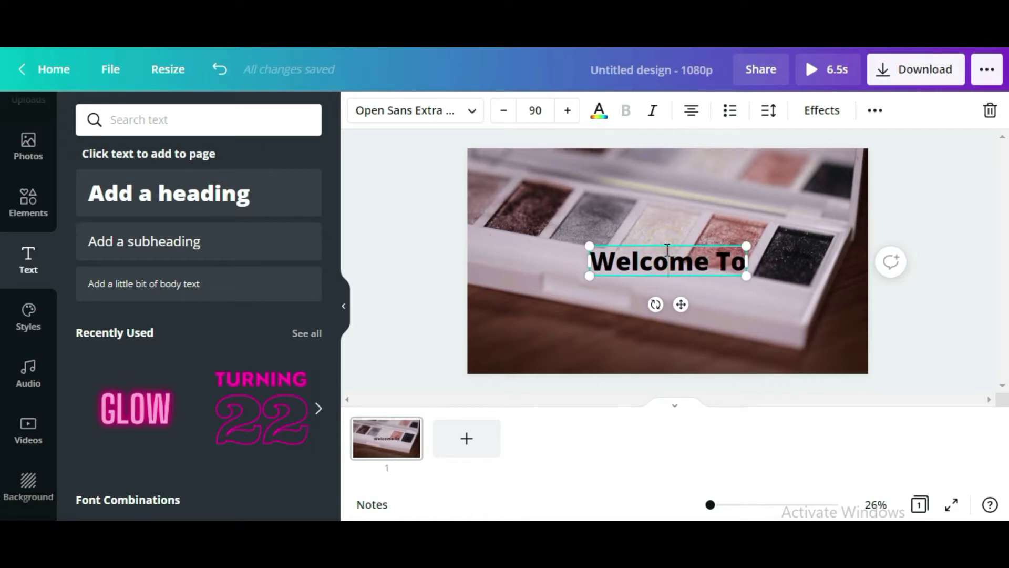
{"action": "left_click_drag", "start_coordinate": [668, 243], "coordinate": [669, 206]}
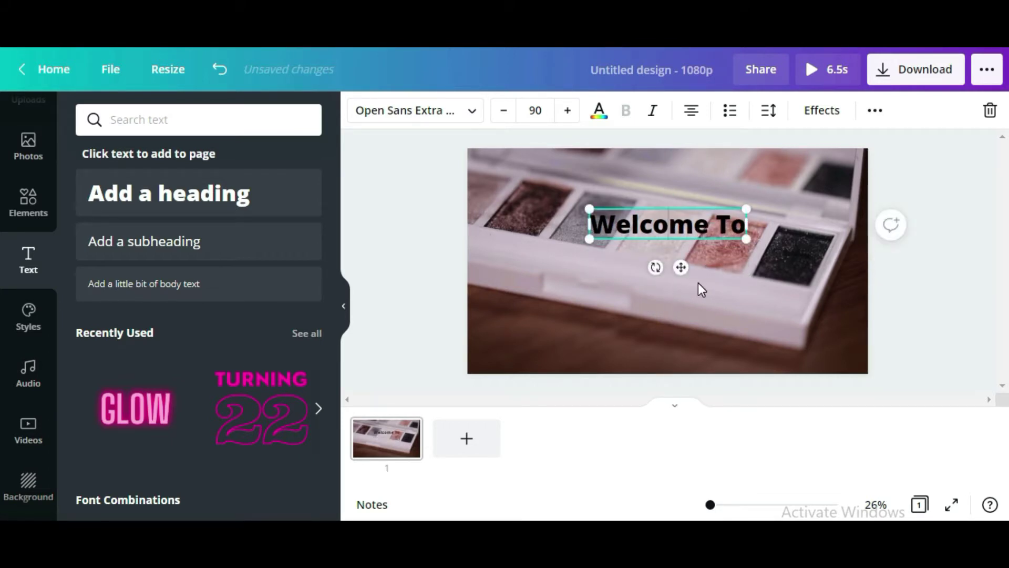
{"action": "left_click", "coordinate": [698, 305]}
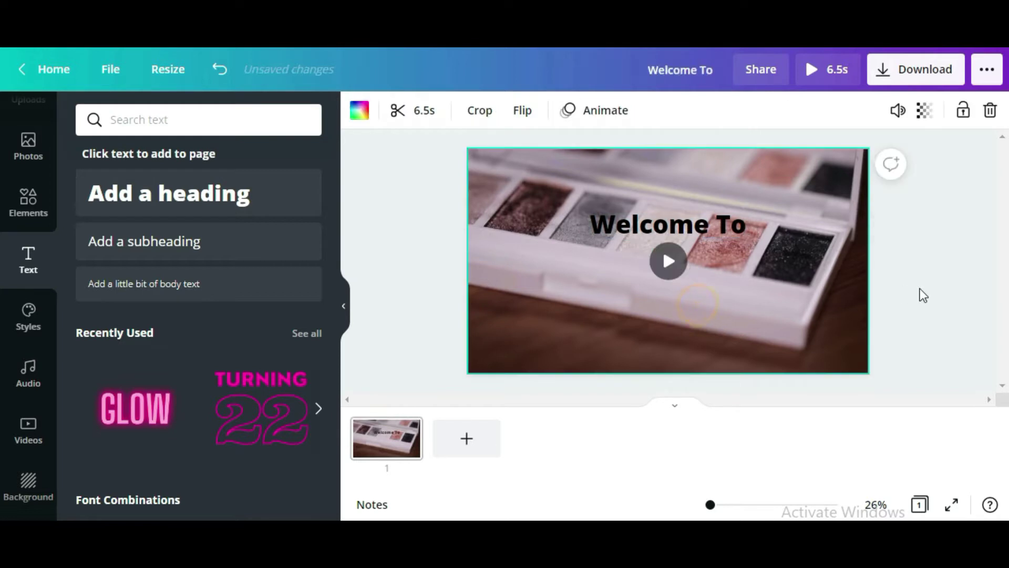
Add the recently used pink neon GLOW text, replace its wording with "NOVA'S", and widen its box to fit on one line.
{"action": "left_click", "coordinate": [128, 417]}
{"action": "left_click_drag", "start_coordinate": [555, 207], "coordinate": [587, 259]}
{"action": "left_click", "coordinate": [711, 262]}
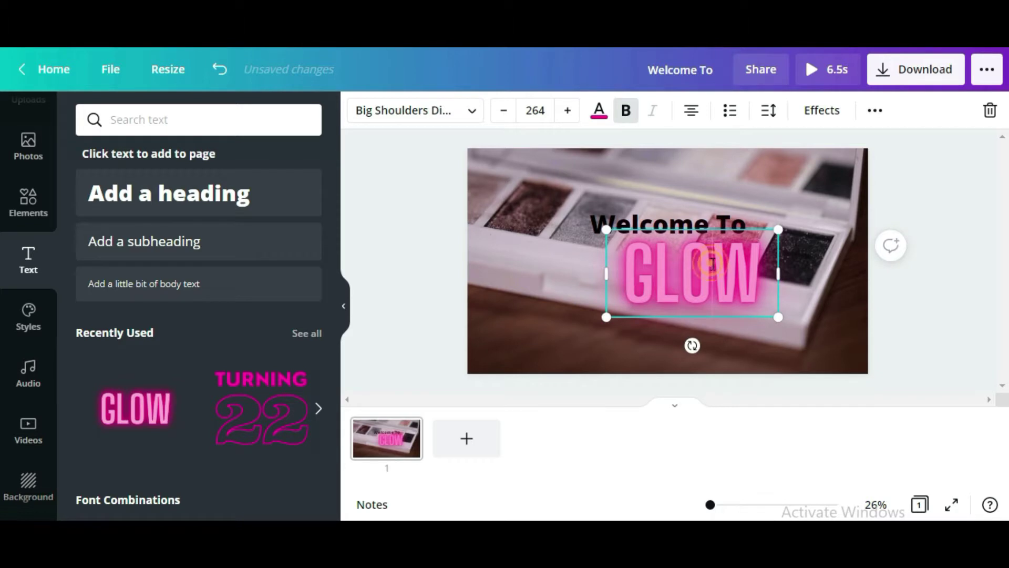
{"action": "left_click_drag", "start_coordinate": [766, 263], "coordinate": [628, 259]}
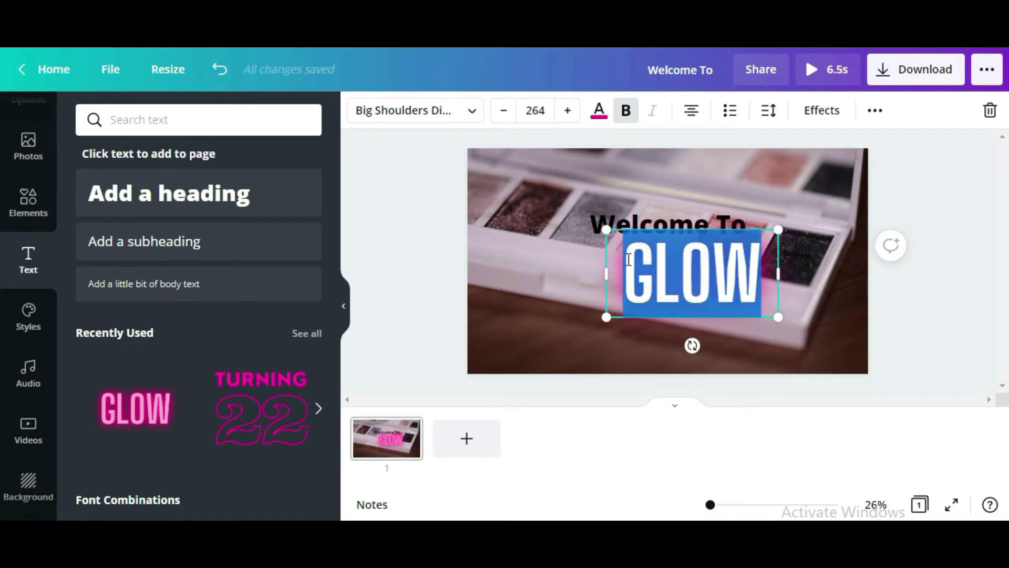
{"action": "type", "text": "NOVA"}
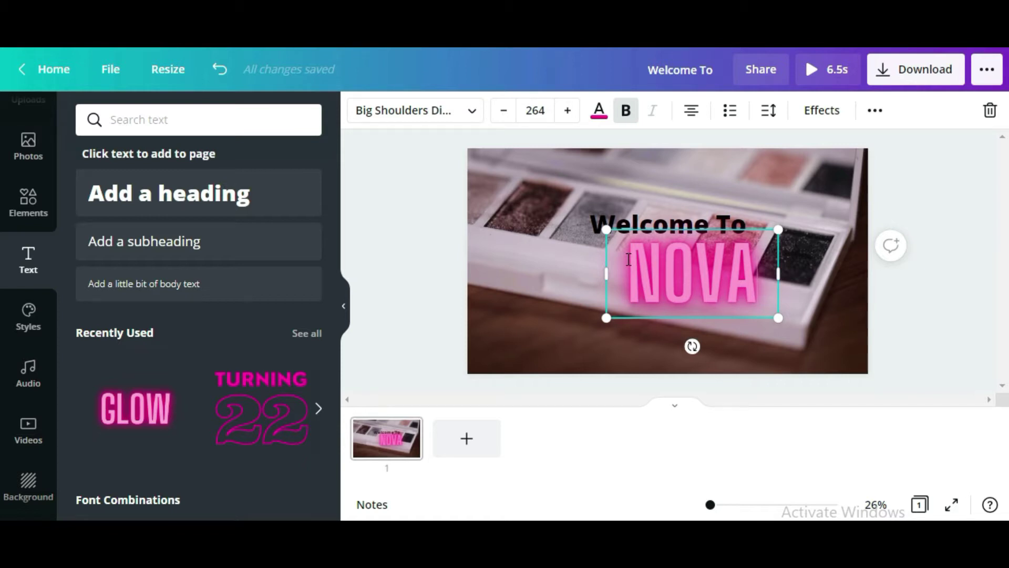
{"action": "type", "text": "'"}
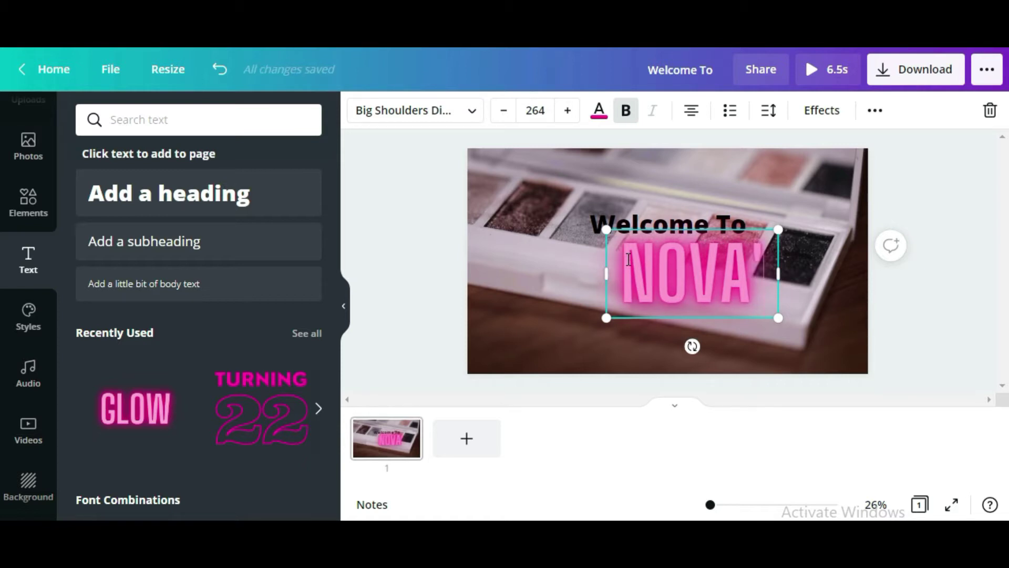
{"action": "type", "text": "S"}
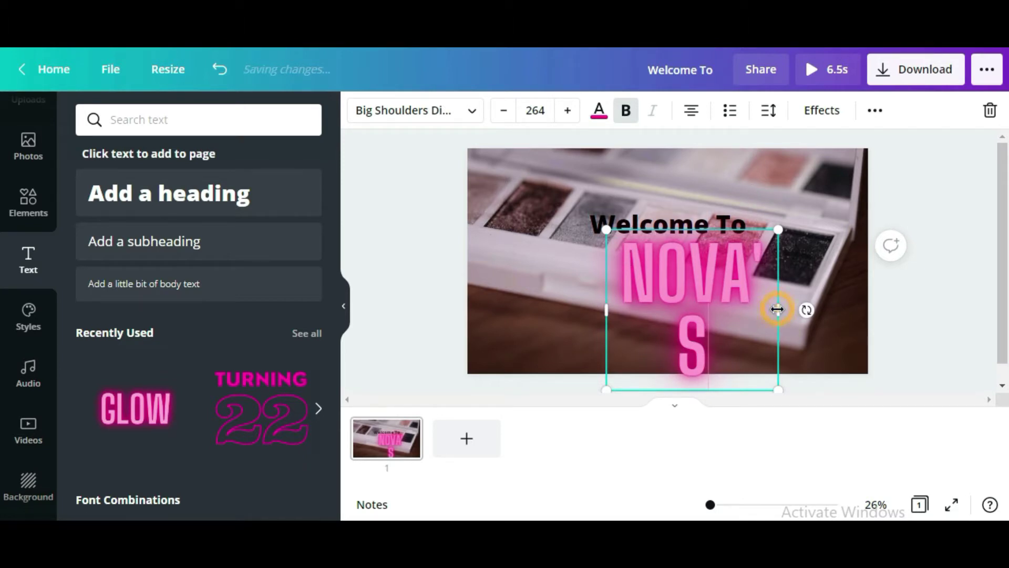
{"action": "left_click_drag", "start_coordinate": [777, 310], "coordinate": [793, 310]}
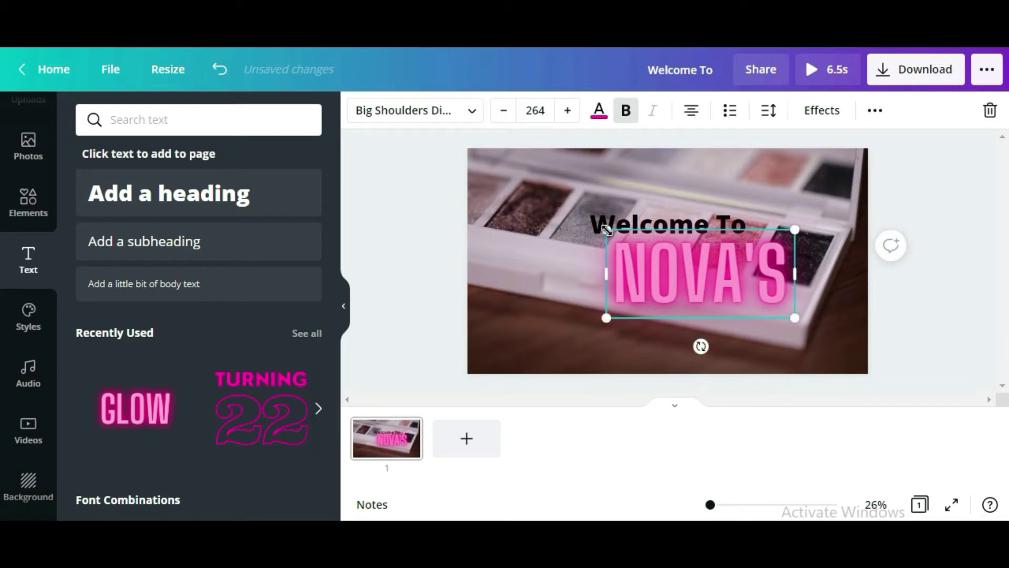
Shrink the "NOVA'S" neon text to size 178 and centre it beneath the "Welcome To" heading.
{"action": "left_click_drag", "start_coordinate": [606, 230], "coordinate": [695, 304]}
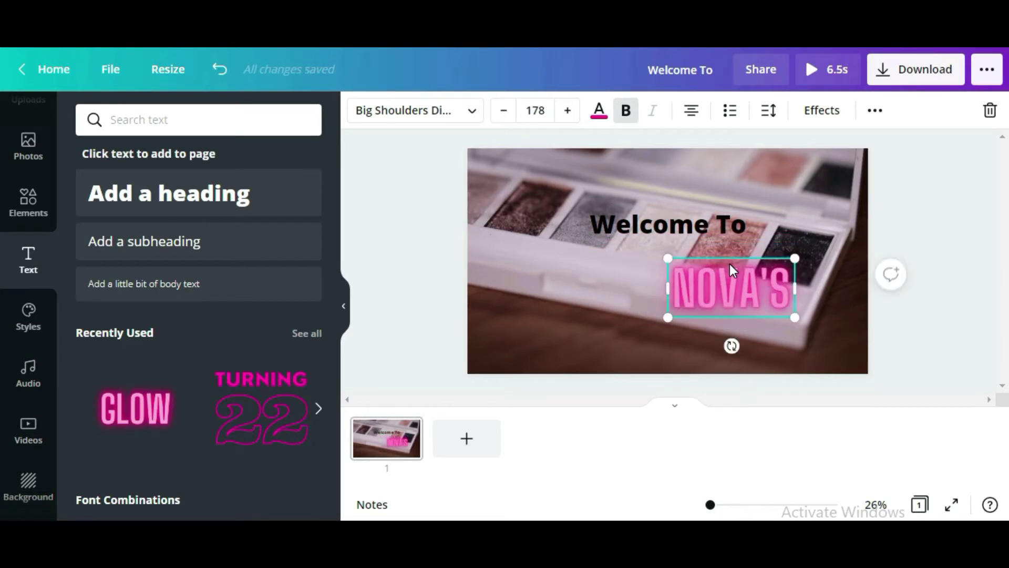
{"action": "left_click_drag", "start_coordinate": [721, 262], "coordinate": [666, 255]}
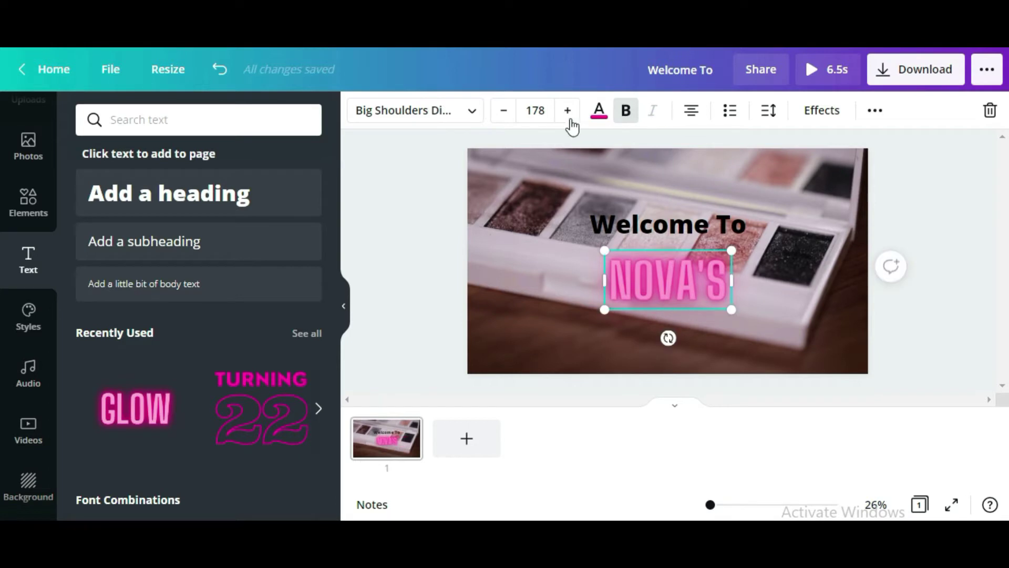
Recolour the "NOVA'S" text with the lighter pink from the default colours.
{"action": "left_click", "coordinate": [600, 112]}
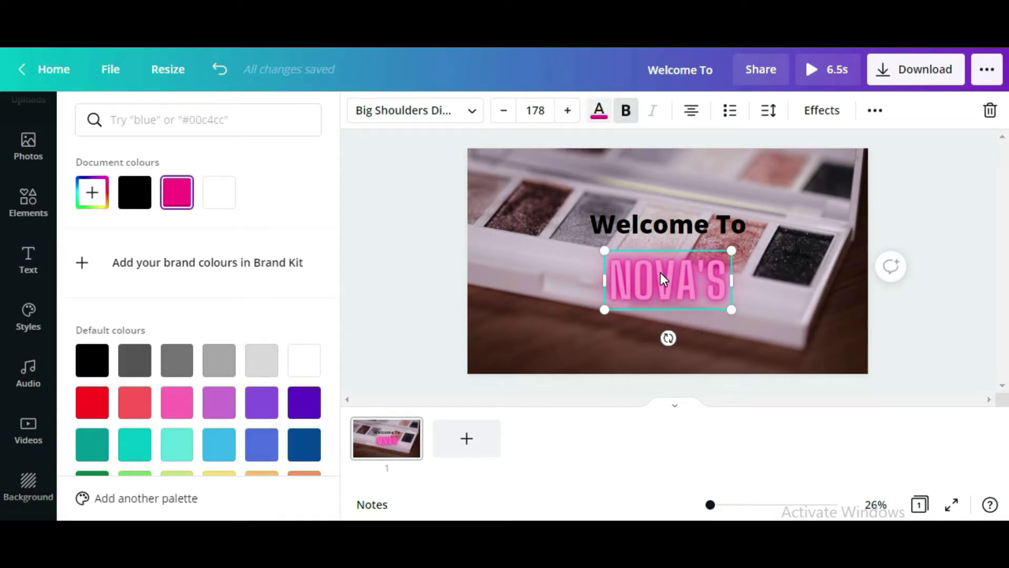
{"action": "scroll", "coordinate": [177, 368], "scroll_direction": "down", "scroll_amount": 1}
{"action": "left_click", "coordinate": [177, 343]}
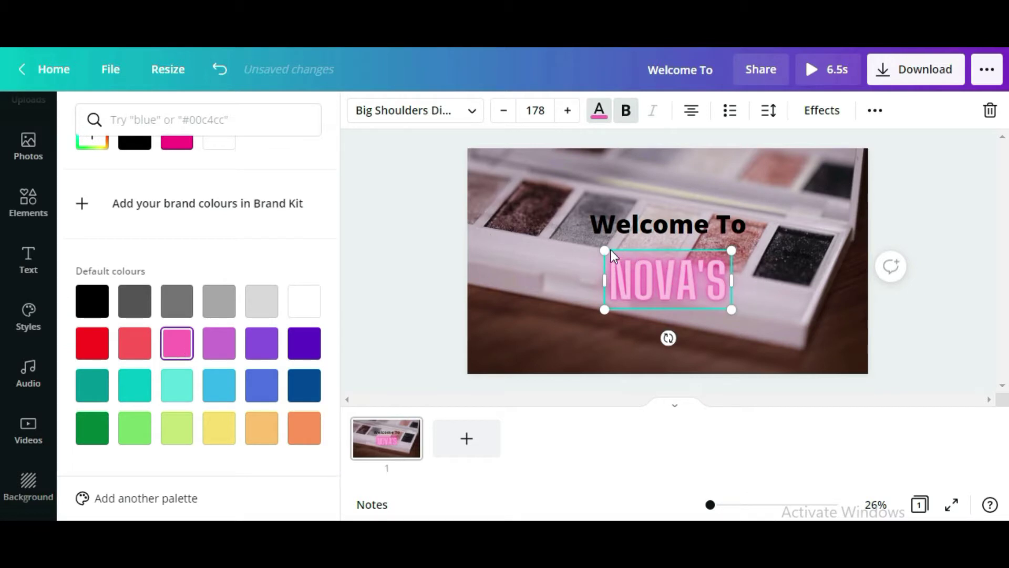
Enlarge the "NOVA'S" neon text to size 220.
{"action": "left_click", "coordinate": [660, 226]}
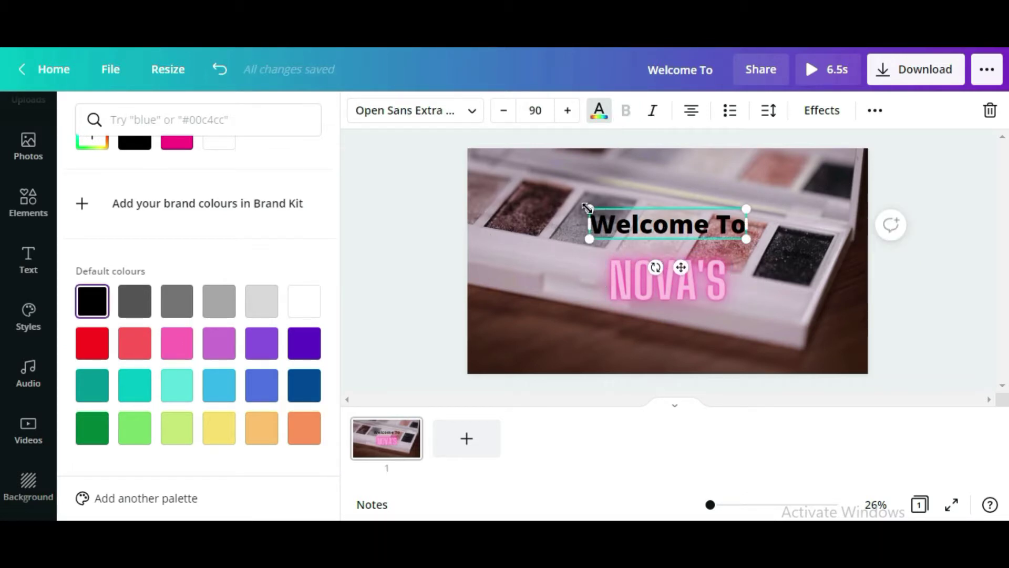
{"action": "left_click", "coordinate": [640, 275]}
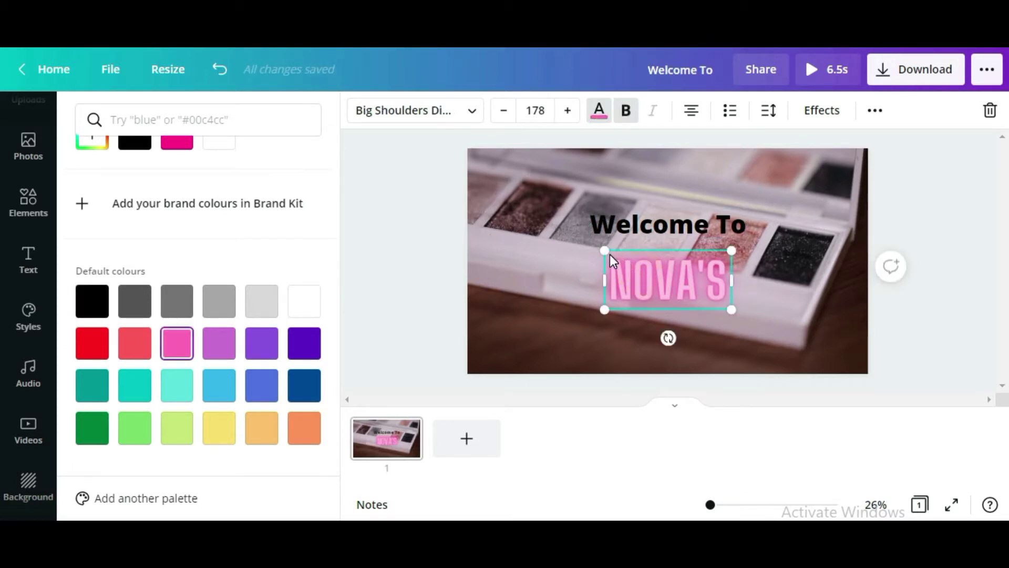
{"action": "left_click_drag", "start_coordinate": [605, 251], "coordinate": [574, 236]}
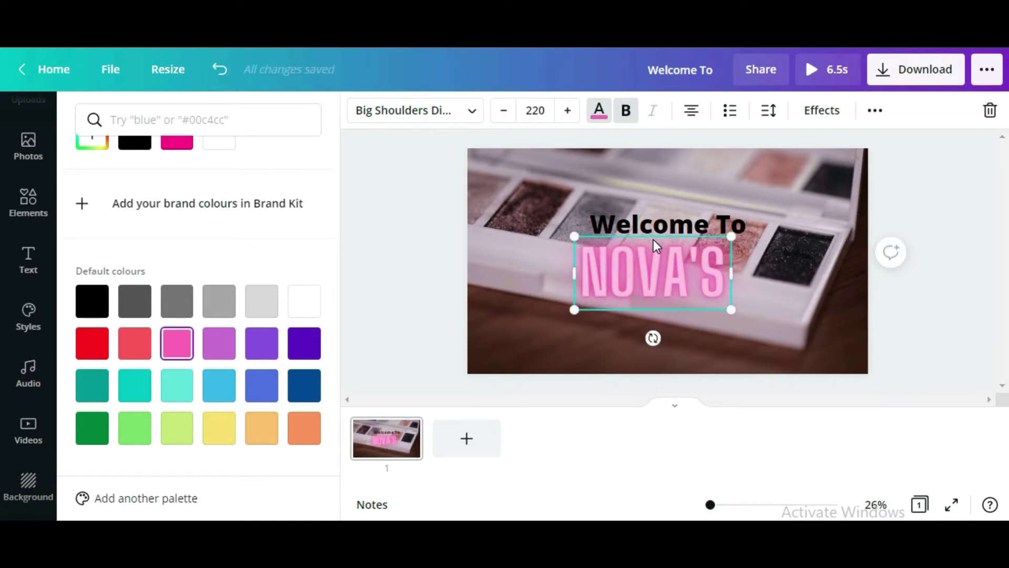
Move the "Welcome To" heading up near the page's upper edge and centre "NOVA'S" directly below it.
{"action": "left_click", "coordinate": [661, 225]}
{"action": "left_click_drag", "start_coordinate": [662, 225], "coordinate": [661, 188]}
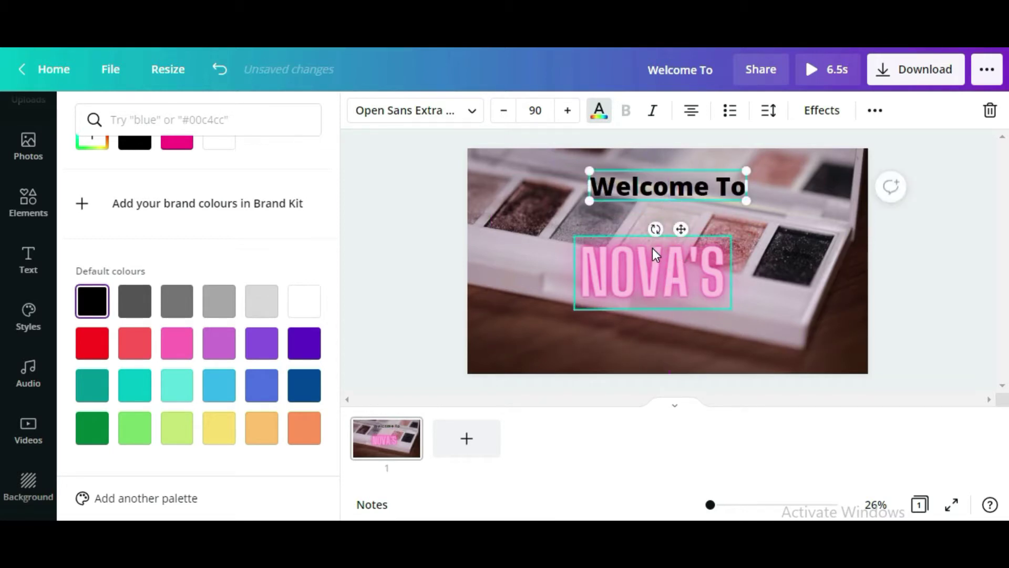
{"action": "left_click_drag", "start_coordinate": [658, 268], "coordinate": [670, 242]}
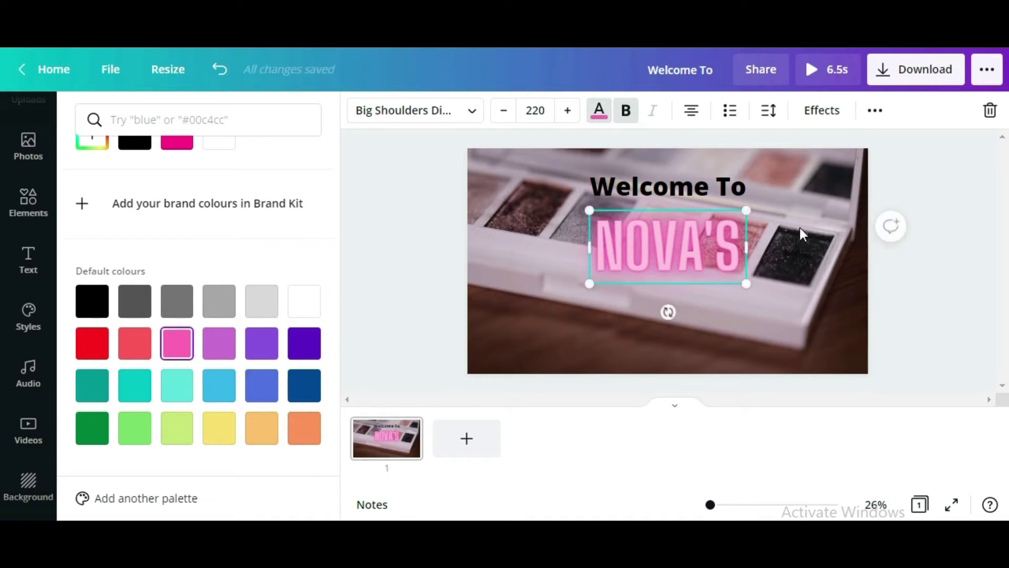
{"action": "key", "text": "Escape"}
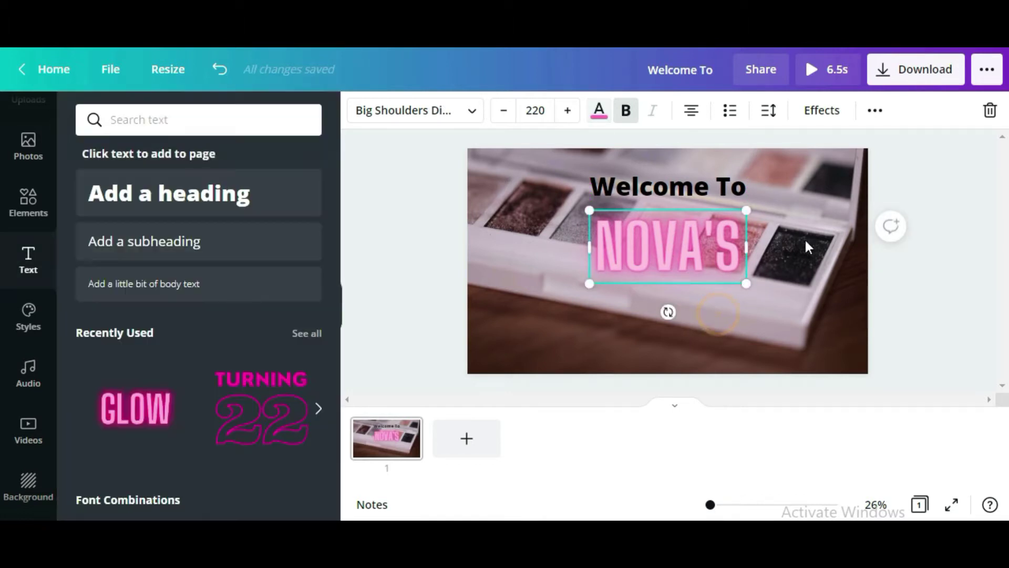
{"action": "left_click", "coordinate": [597, 335]}
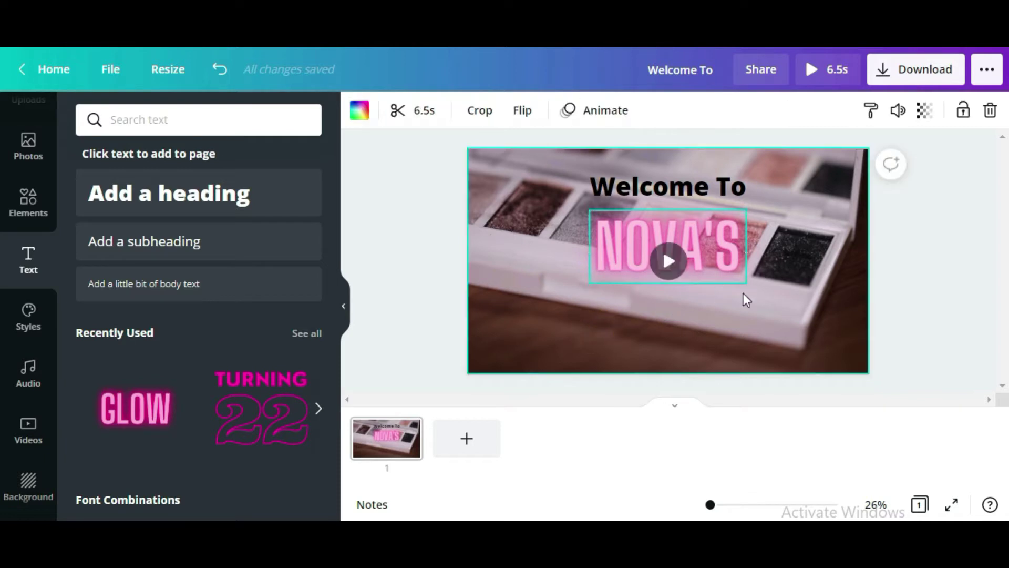
Add a subheading reading "Channel" and place it beneath the "NOVA'S" text.
{"action": "left_click", "coordinate": [173, 243]}
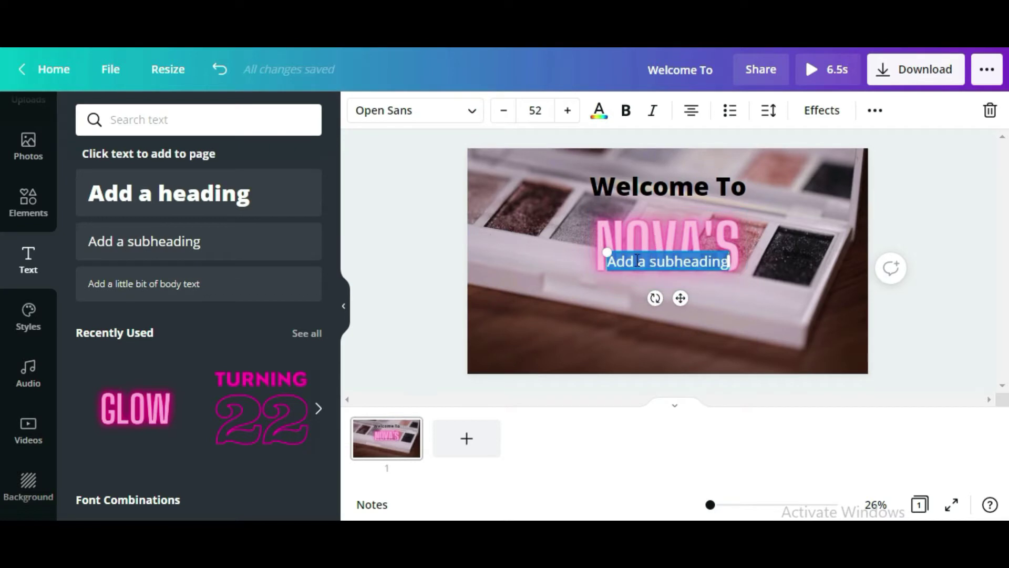
{"action": "left_click_drag", "start_coordinate": [658, 251], "coordinate": [658, 289]}
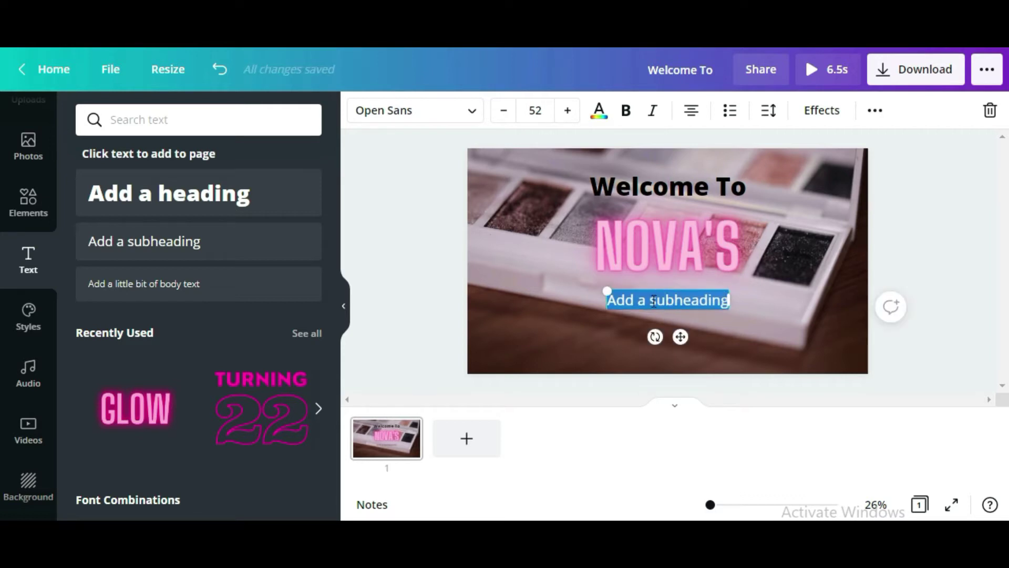
{"action": "type", "text": "d"}
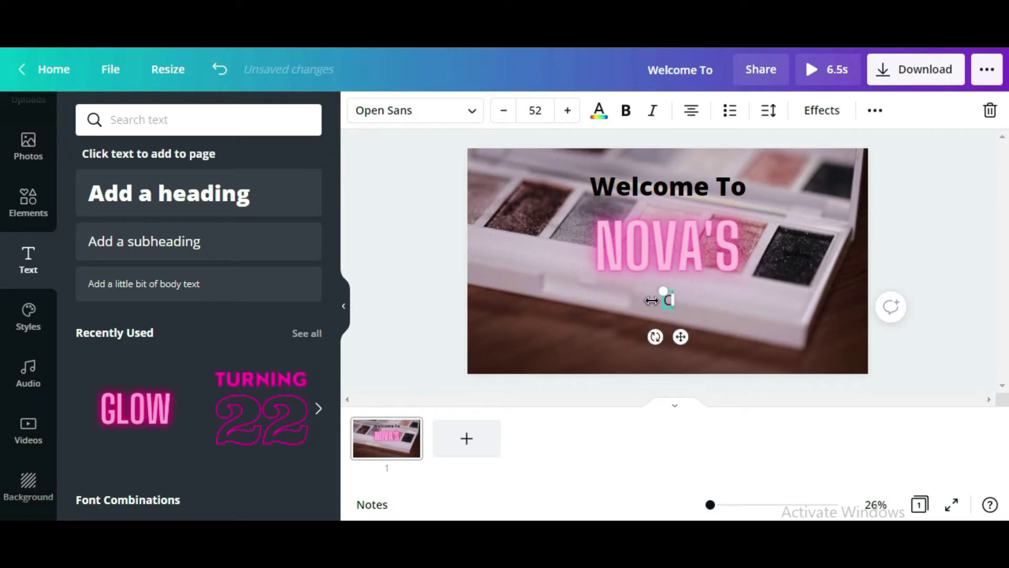
{"action": "type", "text": "hannel"}
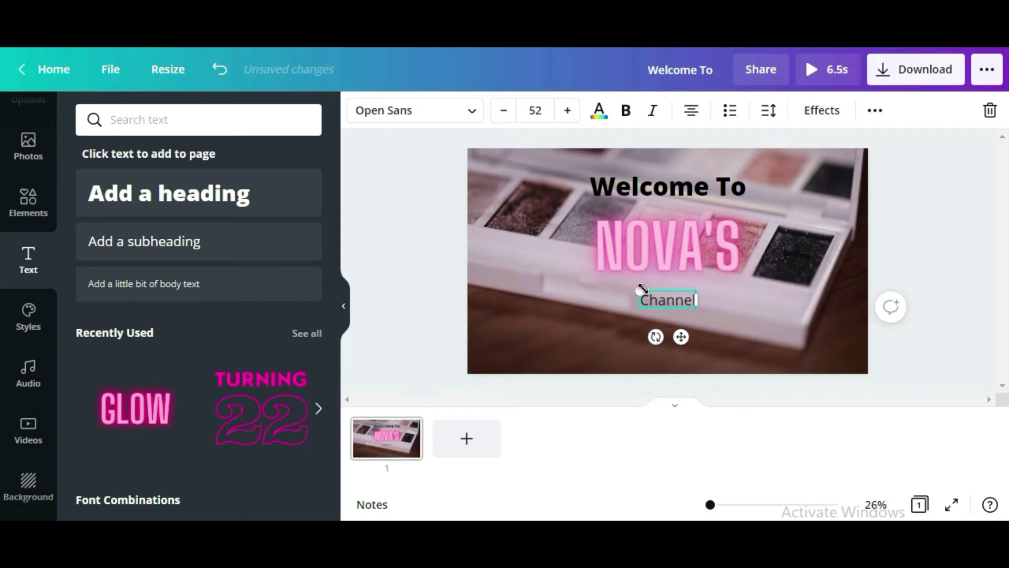
Enlarge the "Channel" subheading to size 106 and centre it under "NOVA'S".
{"action": "left_click_drag", "start_coordinate": [642, 293], "coordinate": [618, 277]}
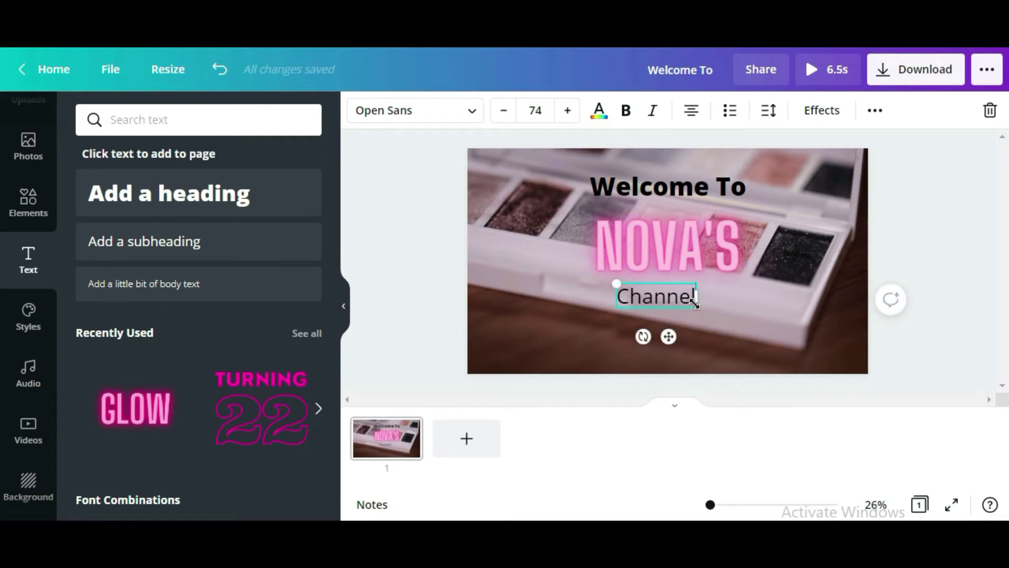
{"action": "left_click_drag", "start_coordinate": [693, 303], "coordinate": [730, 318]}
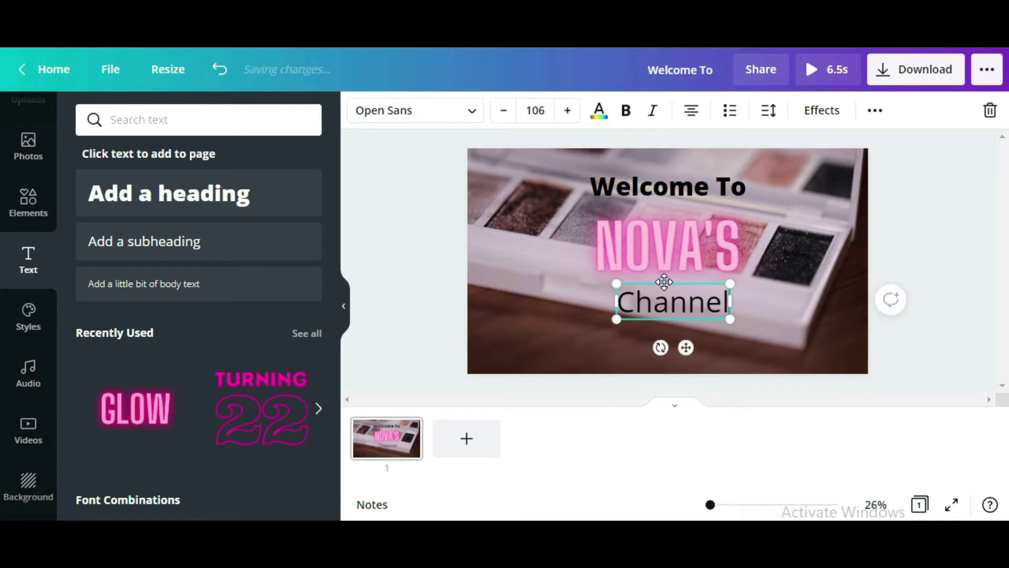
{"action": "left_click_drag", "start_coordinate": [666, 280], "coordinate": [661, 280]}
{"action": "left_click", "coordinate": [761, 300]}
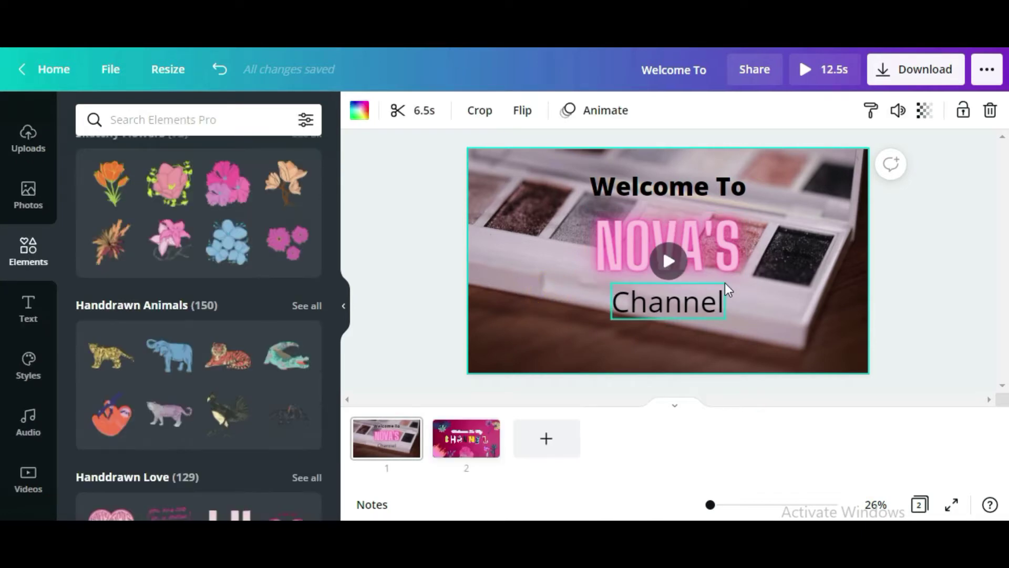
Apply the Block text animation to the "NOVA'S" text.
{"action": "left_click", "coordinate": [667, 261]}
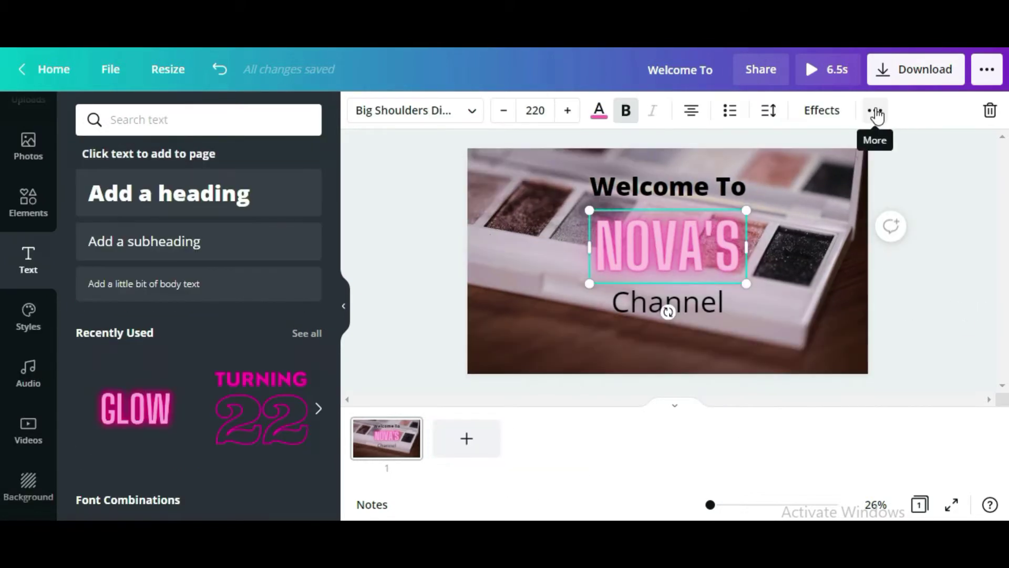
{"action": "left_click", "coordinate": [875, 112]}
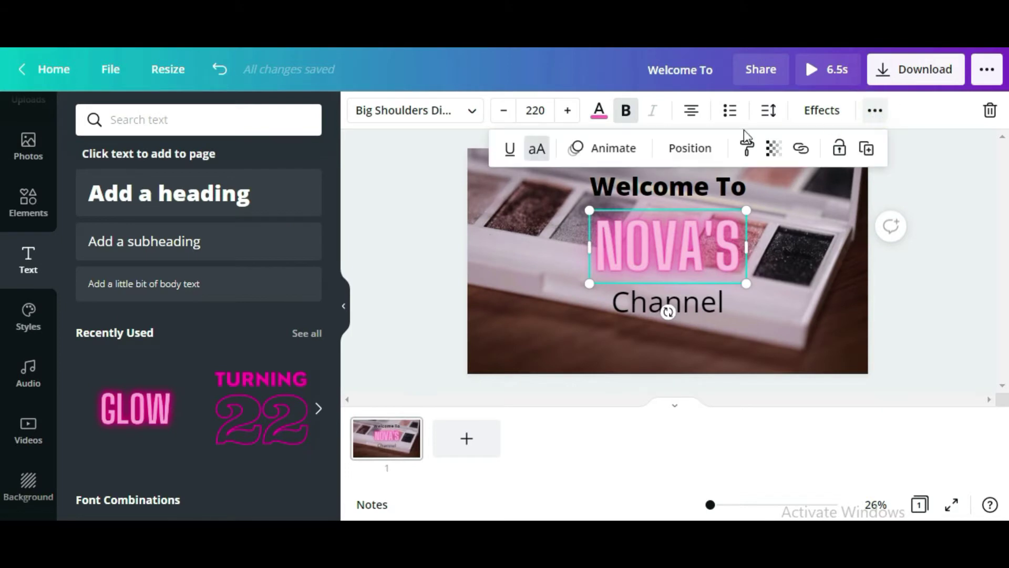
{"action": "left_click", "coordinate": [608, 150]}
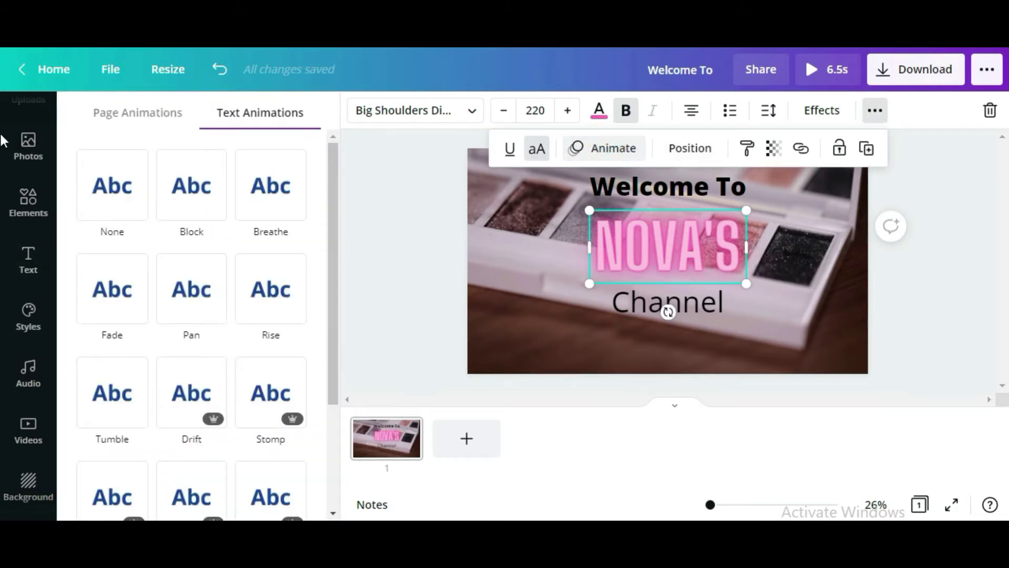
{"action": "left_click", "coordinate": [192, 184]}
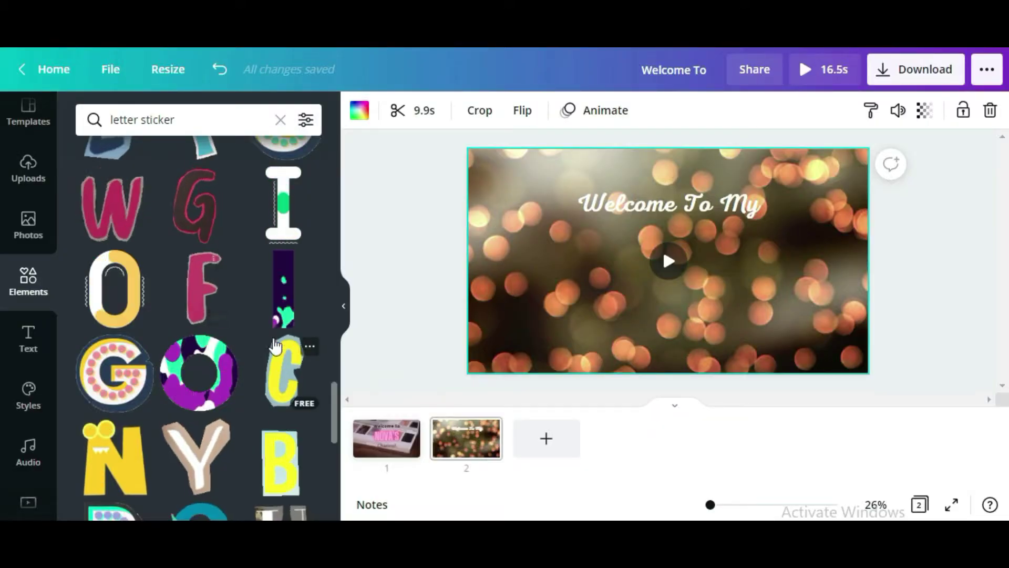
Add the yellow C and the multicoloured H from the letter sticker results to page 2.
{"action": "left_click", "coordinate": [293, 376]}
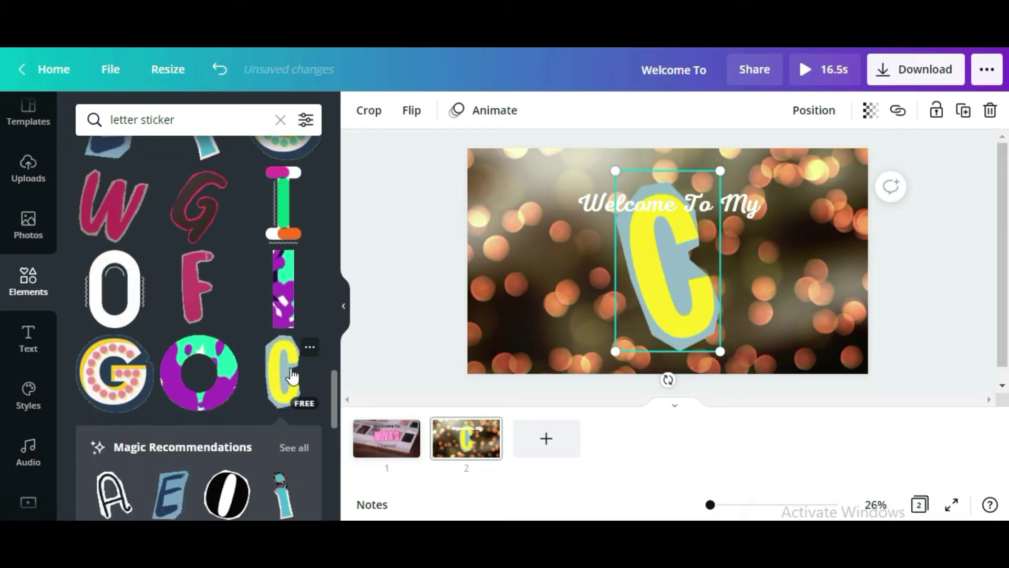
{"action": "scroll", "coordinate": [204, 353], "scroll_direction": "up", "scroll_amount": 8}
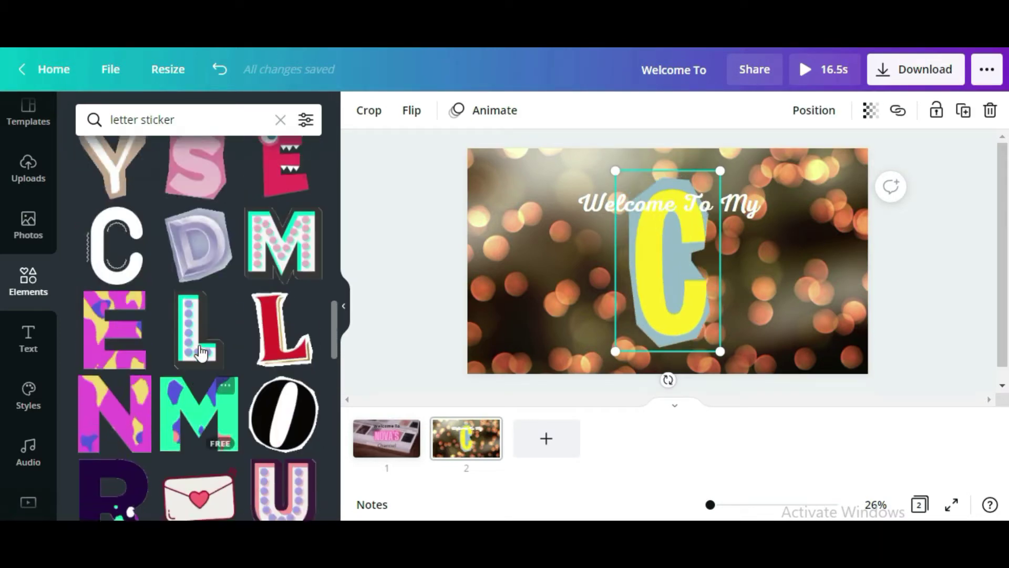
{"action": "scroll", "coordinate": [201, 352], "scroll_direction": "down", "scroll_amount": 10}
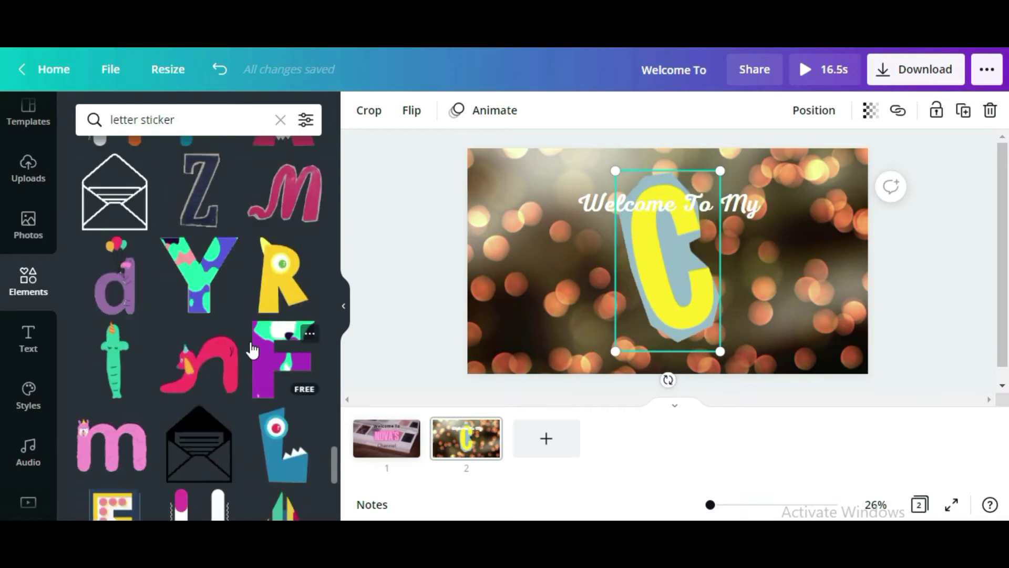
{"action": "scroll", "coordinate": [253, 350], "scroll_direction": "down", "scroll_amount": 3}
{"action": "left_click", "coordinate": [199, 289]}
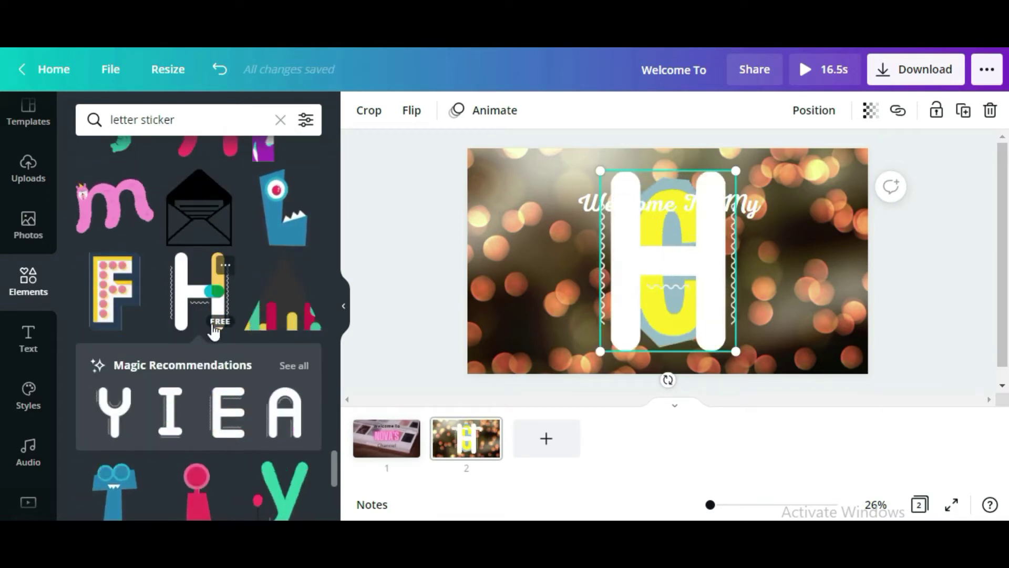
Move the "Welcome To My" heading out of the way to the page's lower-left corner and add the black-and-white A sticker.
{"action": "scroll", "coordinate": [203, 336], "scroll_direction": "up", "scroll_amount": 15}
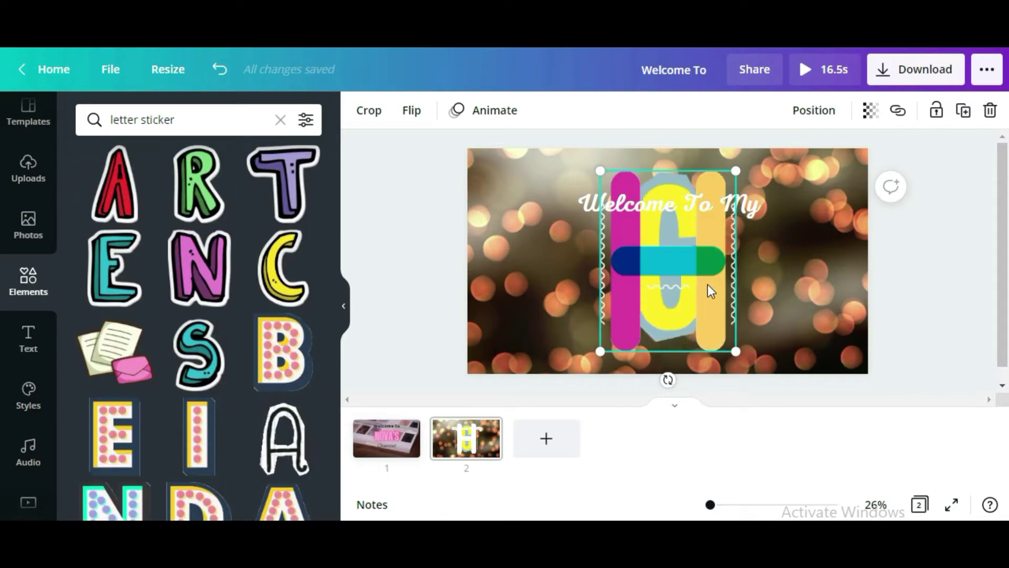
{"action": "left_click", "coordinate": [758, 213]}
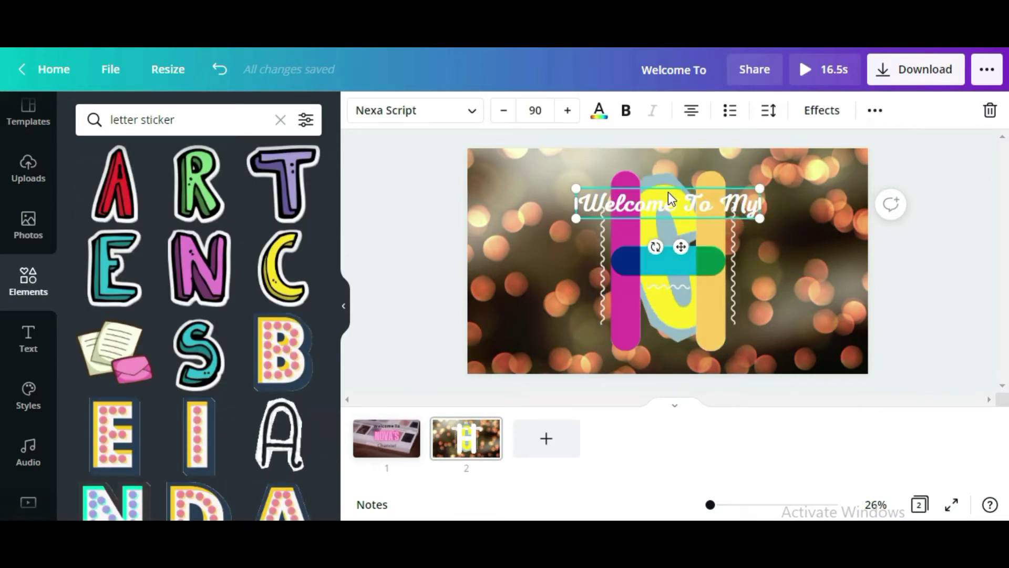
{"action": "left_click_drag", "start_coordinate": [623, 218], "coordinate": [488, 367]}
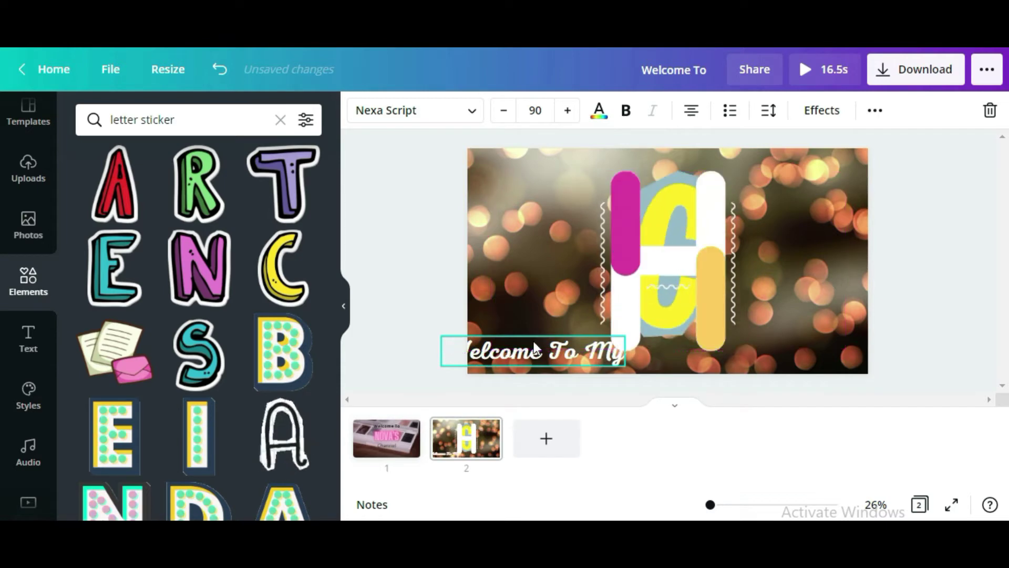
{"action": "left_click", "coordinate": [279, 433]}
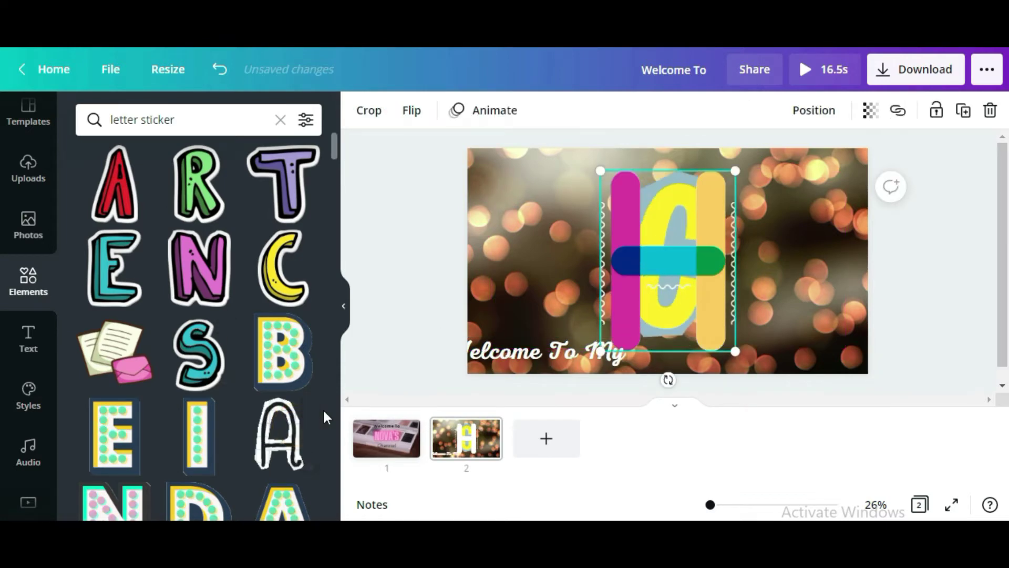
Add the dark red-edged N and the yellow monster N letter stickers to the page.
{"action": "scroll", "coordinate": [220, 368], "scroll_direction": "down", "scroll_amount": 9}
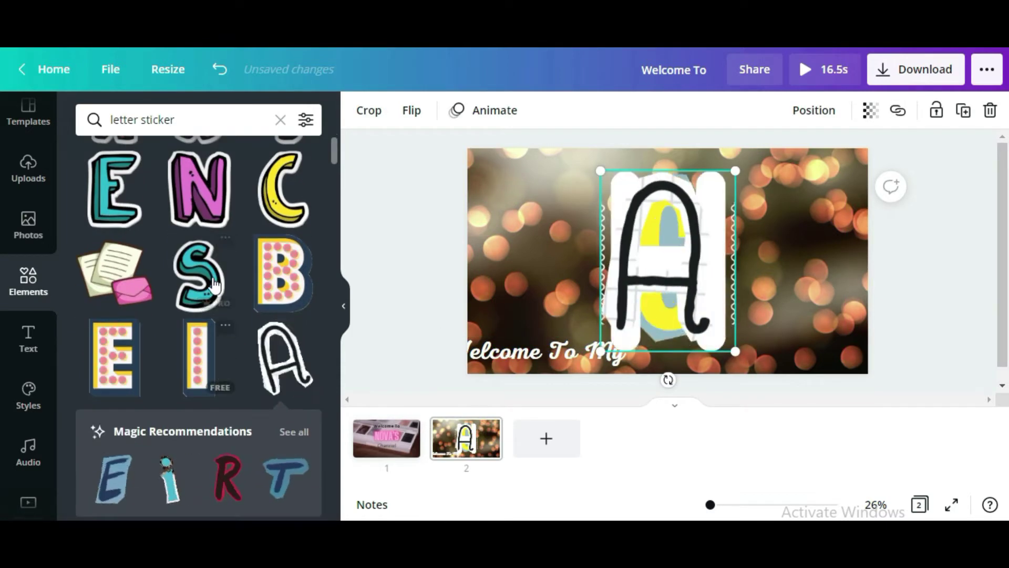
{"action": "scroll", "coordinate": [239, 351], "scroll_direction": "down", "scroll_amount": 8}
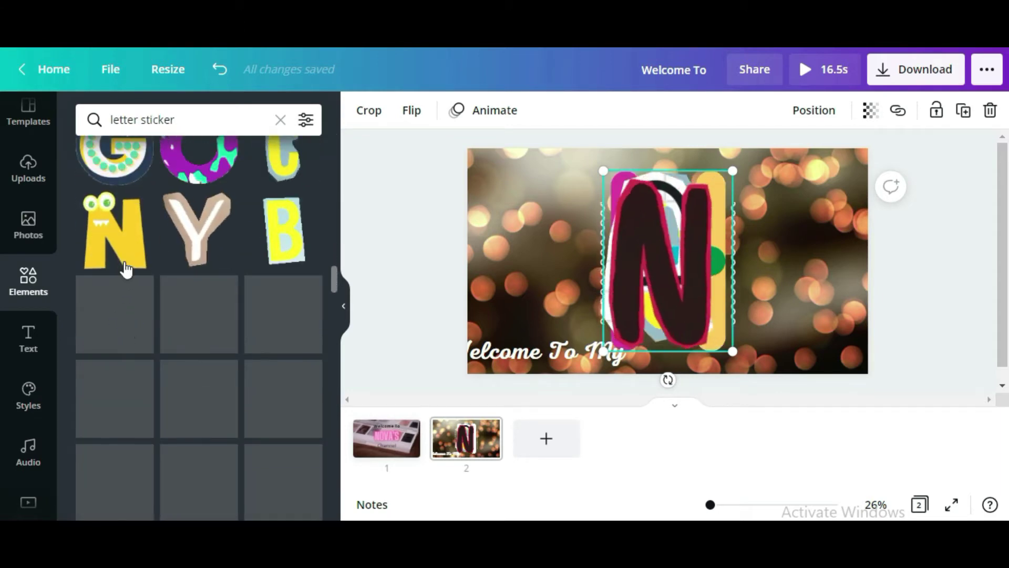
{"action": "scroll", "coordinate": [219, 374], "scroll_direction": "up", "scroll_amount": 4}
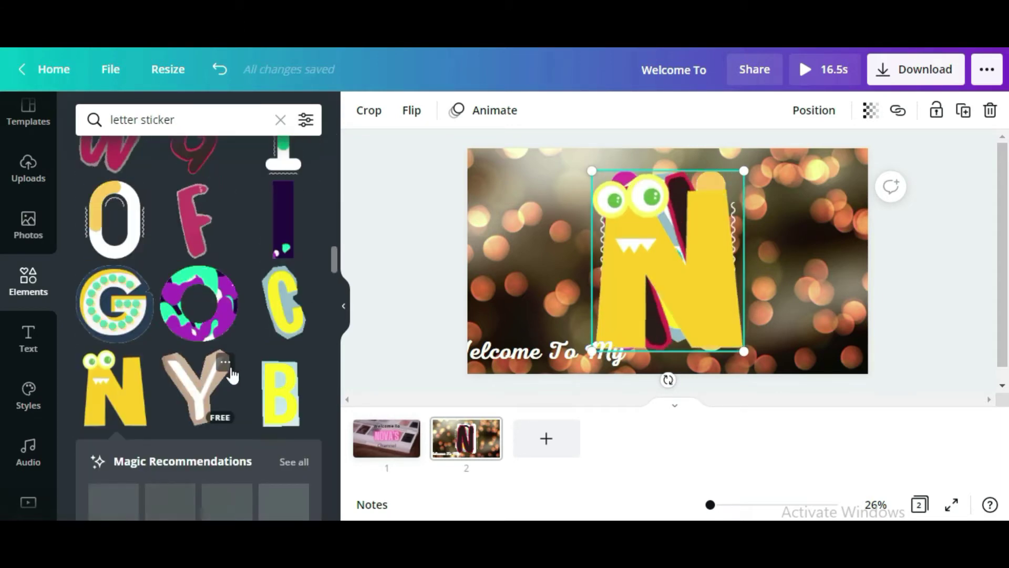
{"action": "scroll", "coordinate": [220, 375], "scroll_direction": "down", "scroll_amount": 4}
Add the blue E and the red L letter stickers to the page.
{"action": "scroll", "coordinate": [220, 375], "scroll_direction": "up", "scroll_amount": 7}
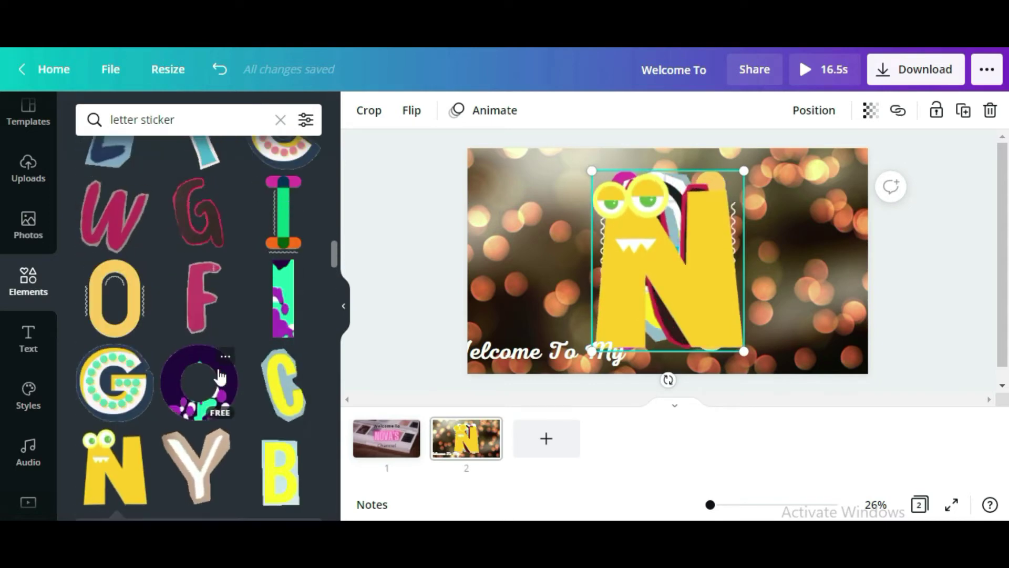
{"action": "left_click", "coordinate": [113, 290]}
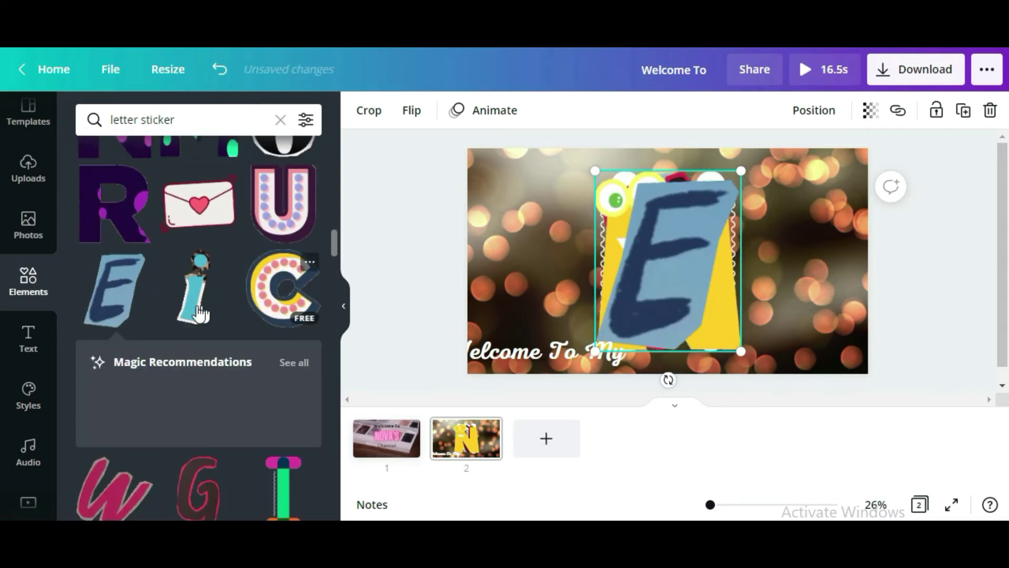
{"action": "scroll", "coordinate": [295, 220], "scroll_direction": "up", "scroll_amount": 3}
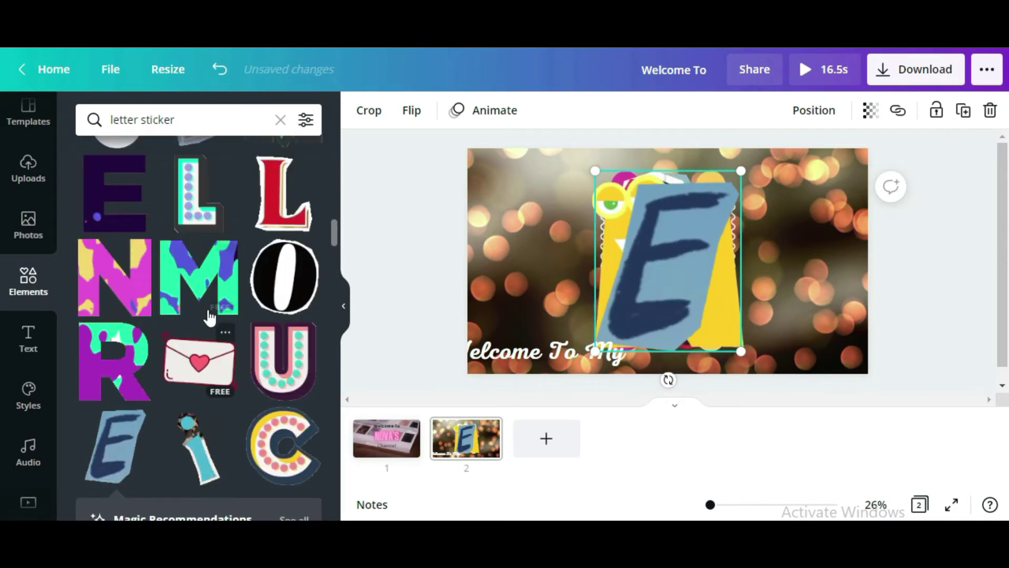
{"action": "left_click", "coordinate": [295, 222]}
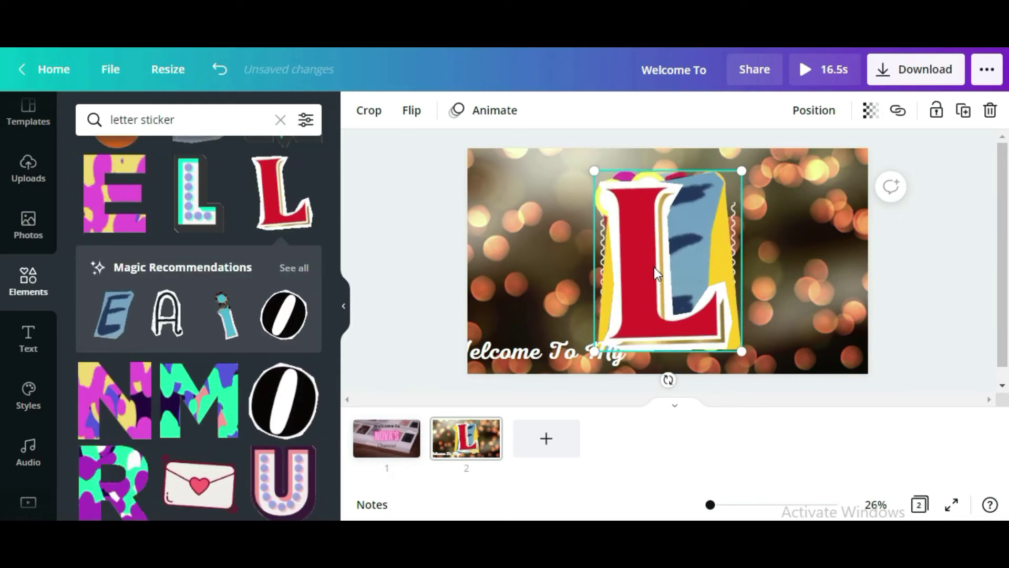
Group the seven stacked letter stickers and shrink the group to about 305 by 361.
{"action": "left_click", "coordinate": [692, 188]}
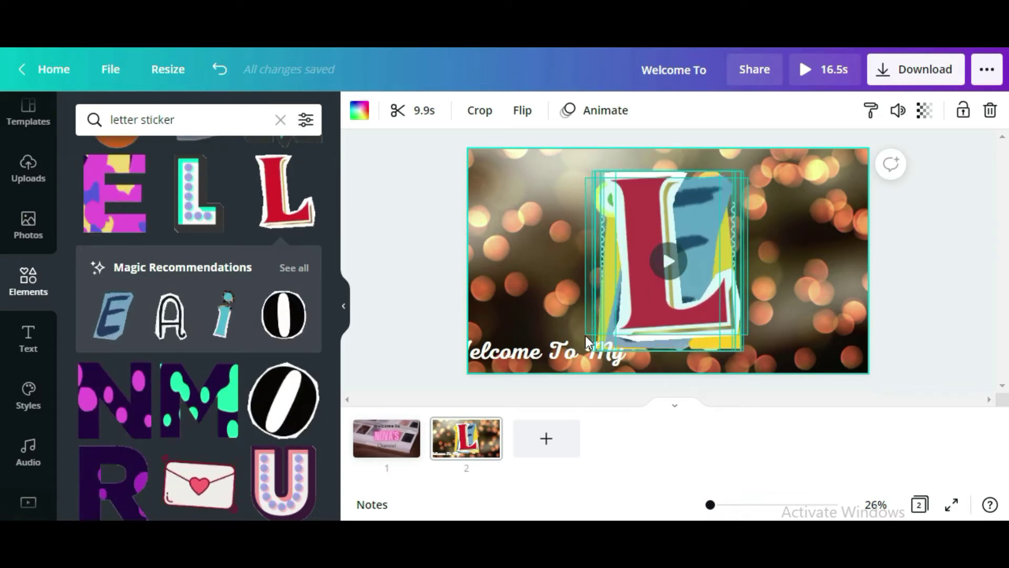
{"action": "left_click_drag", "start_coordinate": [586, 335], "coordinate": [844, 165]}
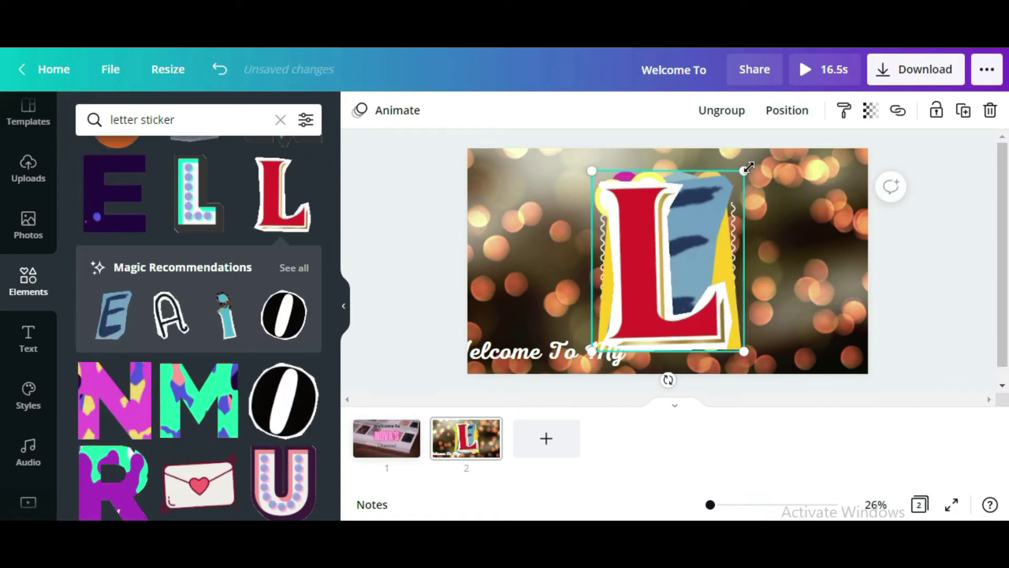
{"action": "left_click_drag", "start_coordinate": [749, 167], "coordinate": [662, 273]}
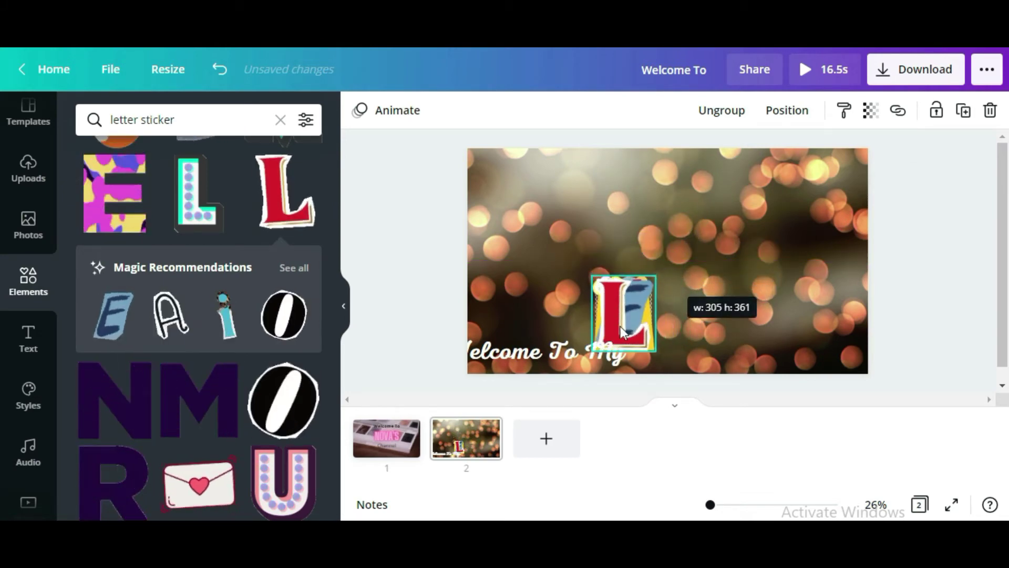
Centre the "Welcome To My" heading near the page's upper edge and place the letter group, slightly reduced, in the middle below it.
{"action": "left_click_drag", "start_coordinate": [514, 350], "coordinate": [648, 172]}
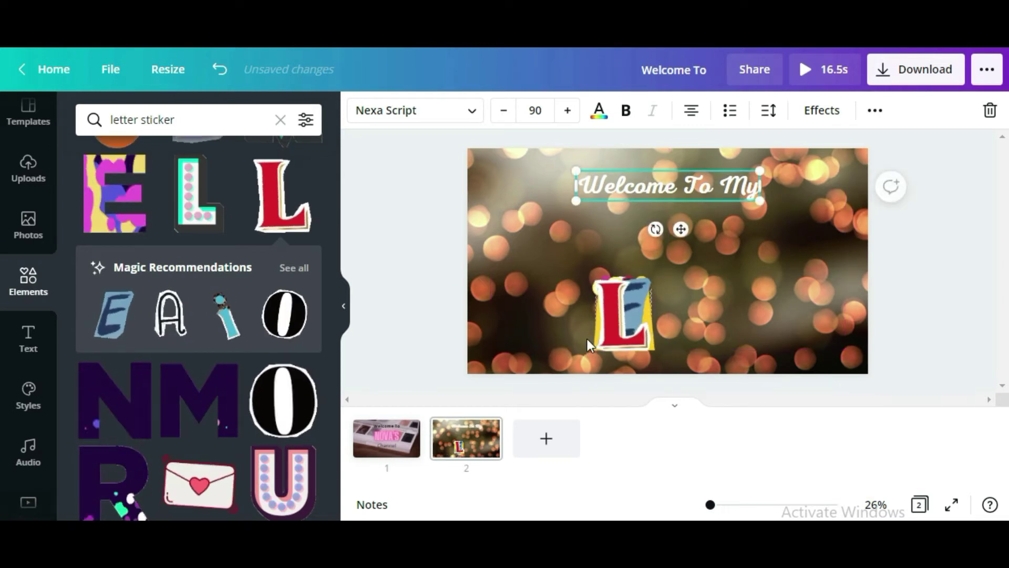
{"action": "left_click", "coordinate": [606, 298]}
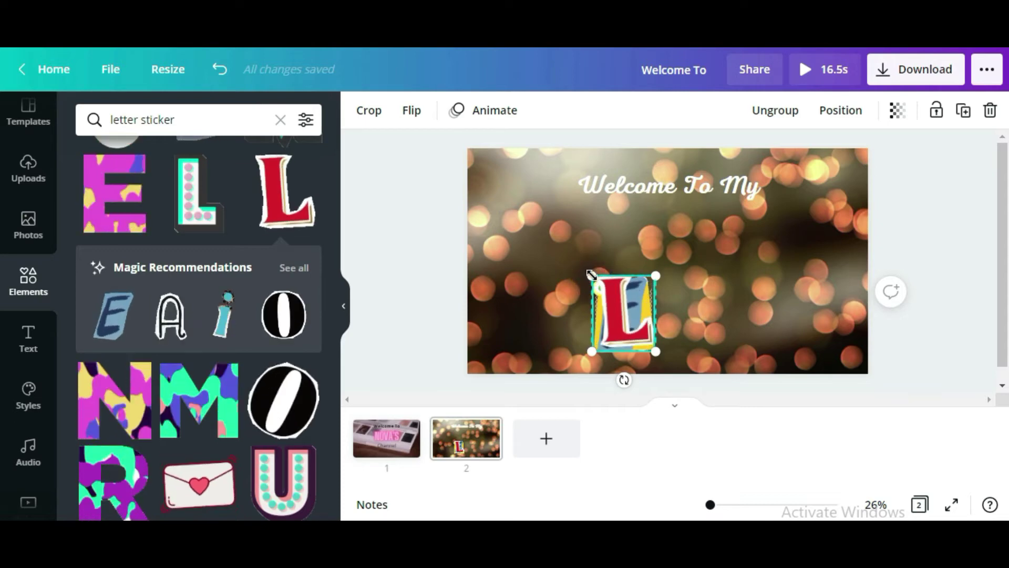
{"action": "left_click_drag", "start_coordinate": [593, 278], "coordinate": [676, 263]}
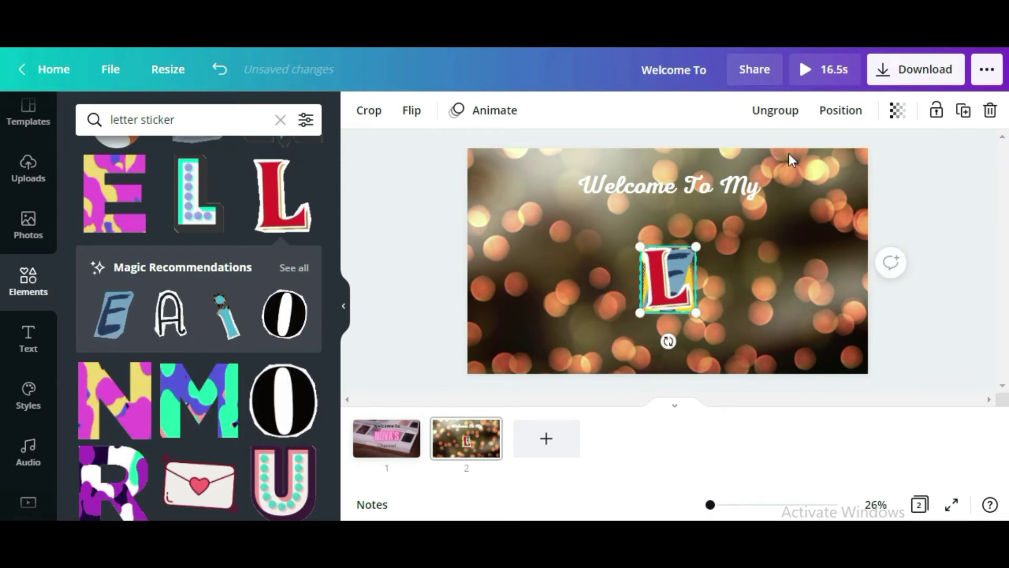
Ungroup the letter stickers and line up C, H, A, N, N and E below the heading, with the L underneath.
{"action": "left_click", "coordinate": [783, 111]}
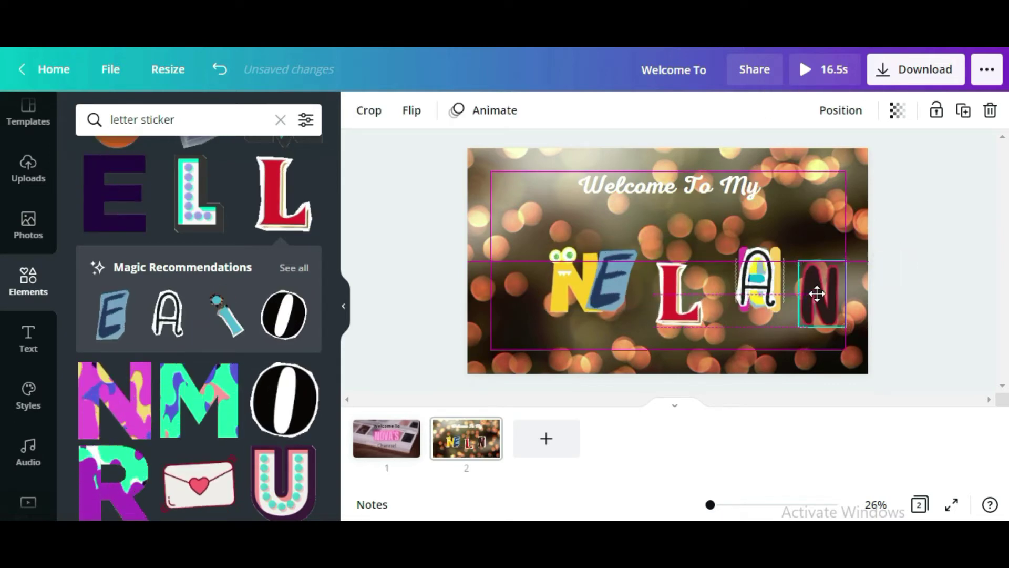
{"action": "left_click_drag", "start_coordinate": [774, 286], "coordinate": [553, 299]}
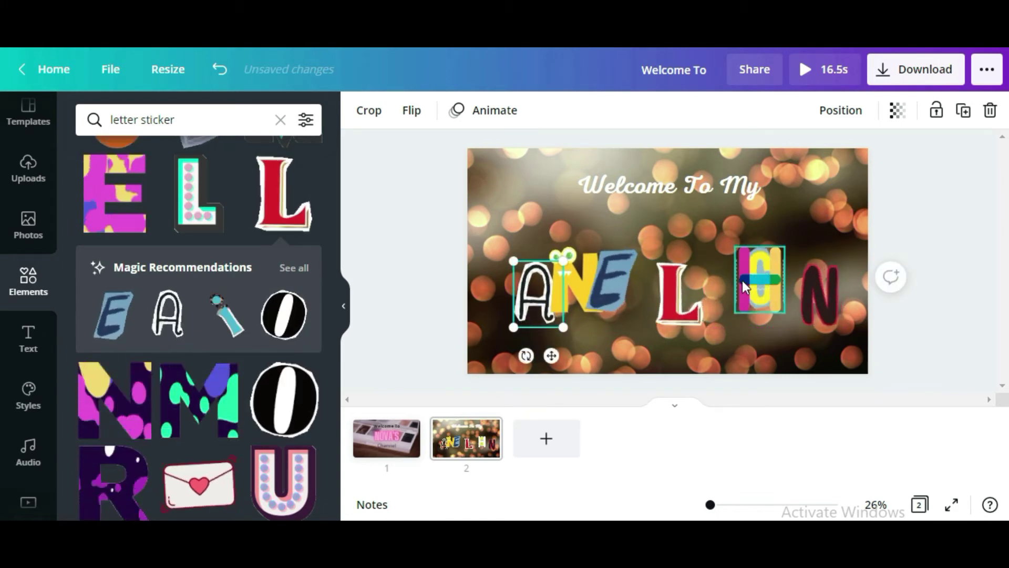
{"action": "left_click_drag", "start_coordinate": [742, 280], "coordinate": [744, 322]}
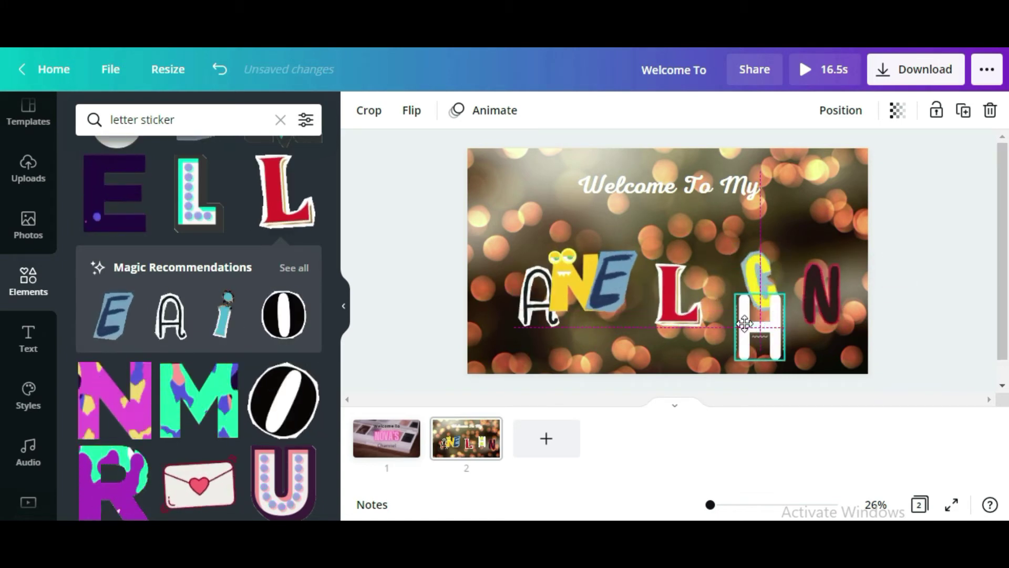
{"action": "left_click_drag", "start_coordinate": [752, 269], "coordinate": [572, 232]}
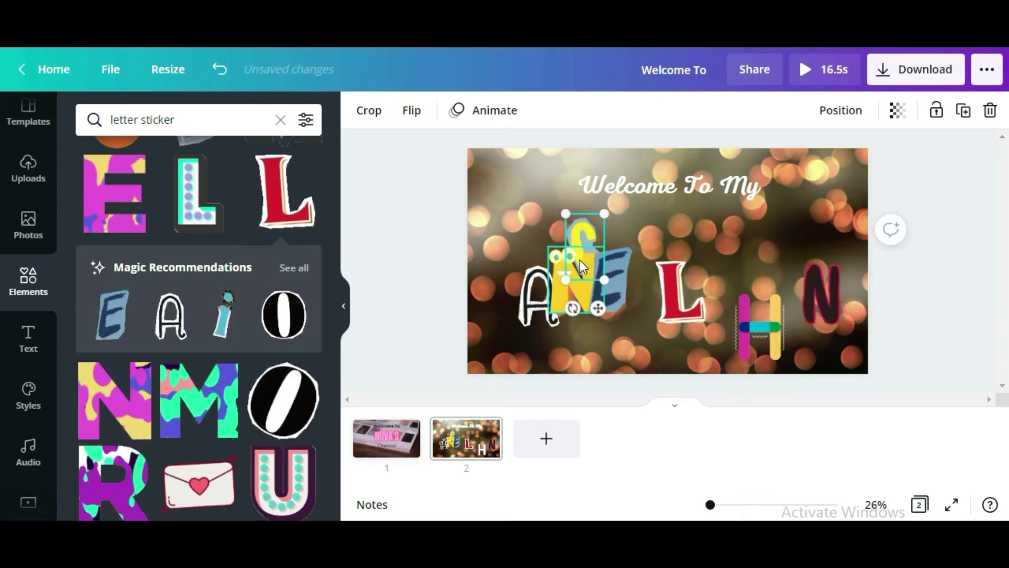
{"action": "left_click", "coordinate": [742, 307]}
{"action": "left_click_drag", "start_coordinate": [748, 317], "coordinate": [626, 238]}
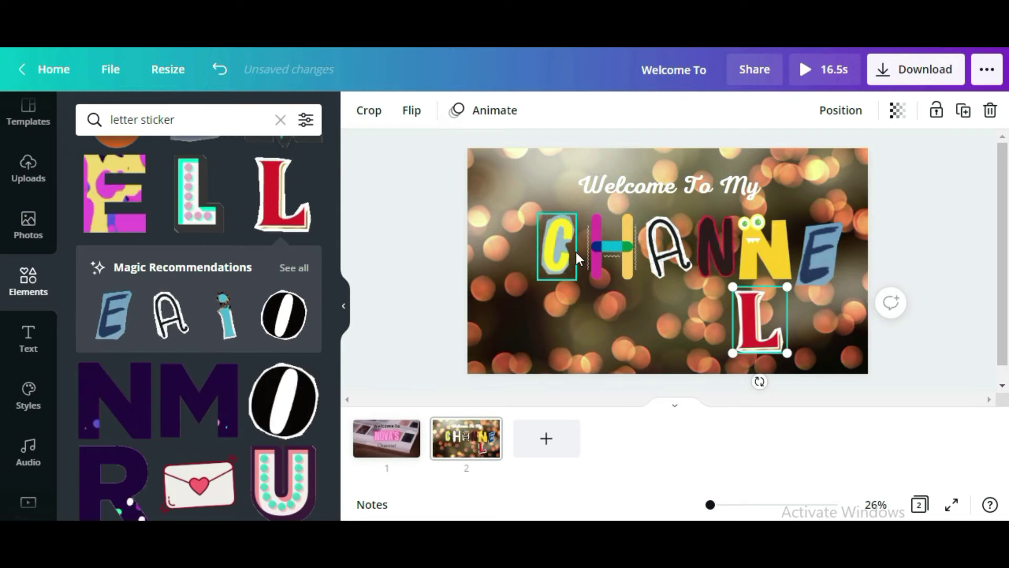
Shift the letters C to E leftward with wider spacing and put the L at the row's end to complete "CHANNEL".
{"action": "left_click", "coordinate": [561, 257]}
{"action": "left_click_drag", "start_coordinate": [561, 257], "coordinate": [514, 255]}
{"action": "left_click", "coordinate": [616, 256]}
{"action": "left_click_drag", "start_coordinate": [616, 256], "coordinate": [569, 256]}
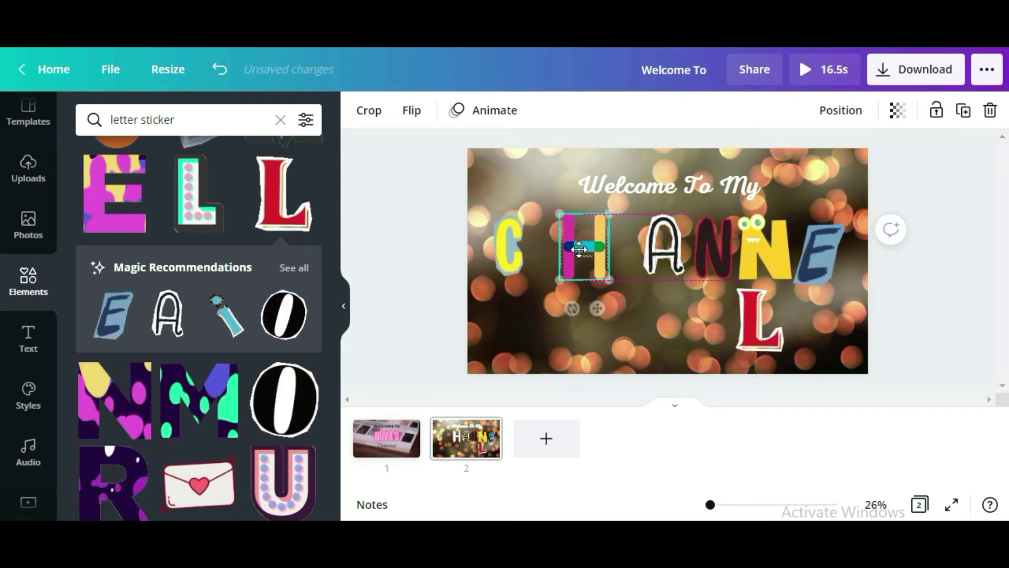
{"action": "left_click", "coordinate": [669, 258]}
{"action": "left_click_drag", "start_coordinate": [668, 258], "coordinate": [619, 247]}
{"action": "left_click_drag", "start_coordinate": [713, 247], "coordinate": [674, 247]}
{"action": "left_click_drag", "start_coordinate": [765, 250], "coordinate": [734, 249]}
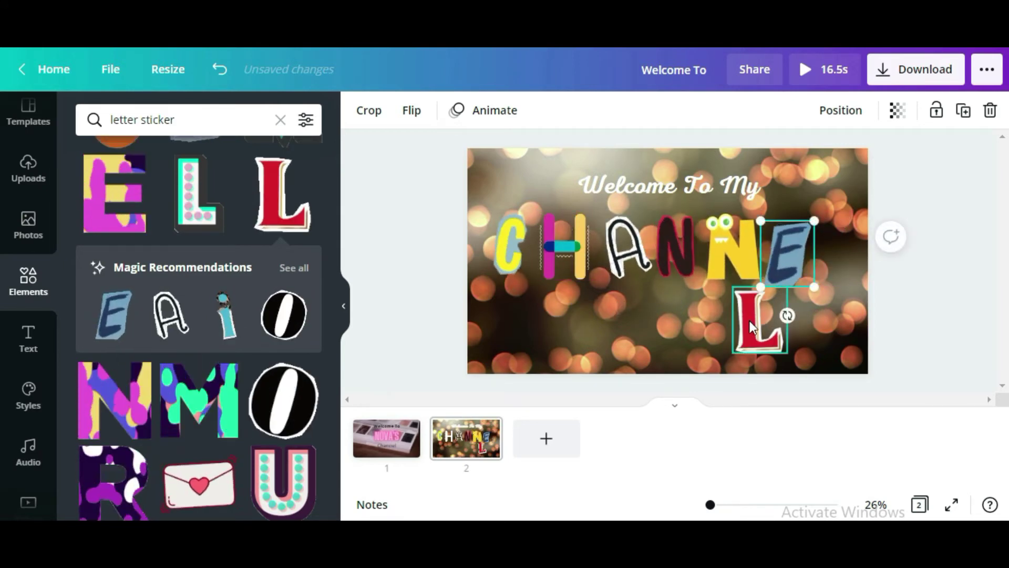
{"action": "left_click_drag", "start_coordinate": [755, 315], "coordinate": [844, 256]}
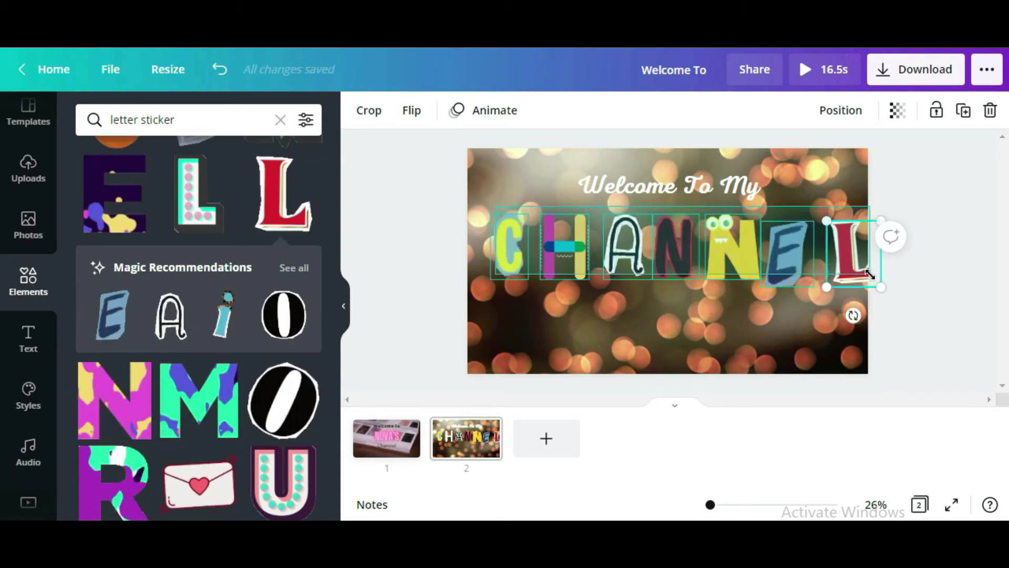
Select all seven "CHANNEL" letter stickers and group them.
{"action": "left_click_drag", "start_coordinate": [870, 276], "coordinate": [868, 282]}
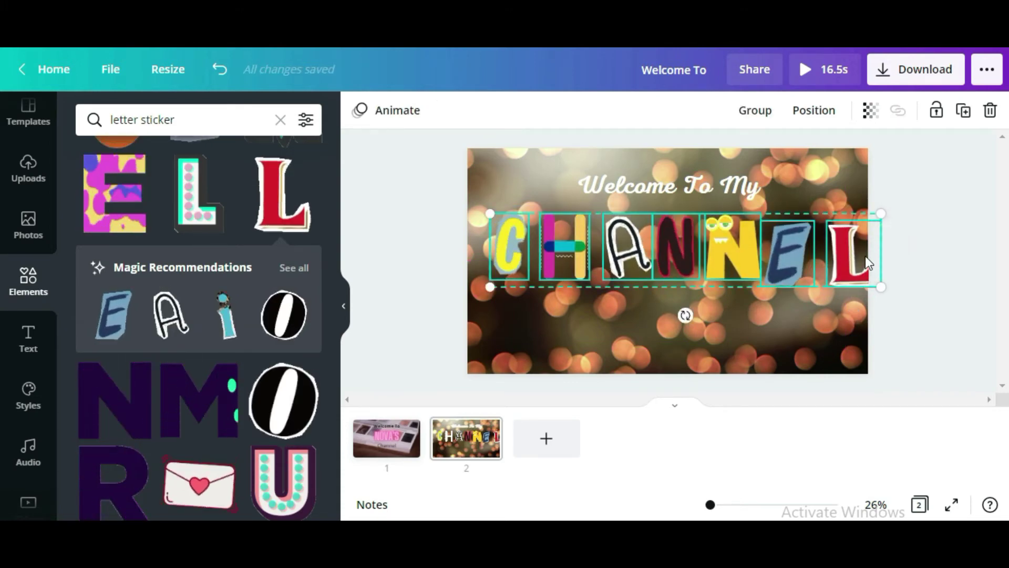
{"action": "left_click", "coordinate": [752, 111]}
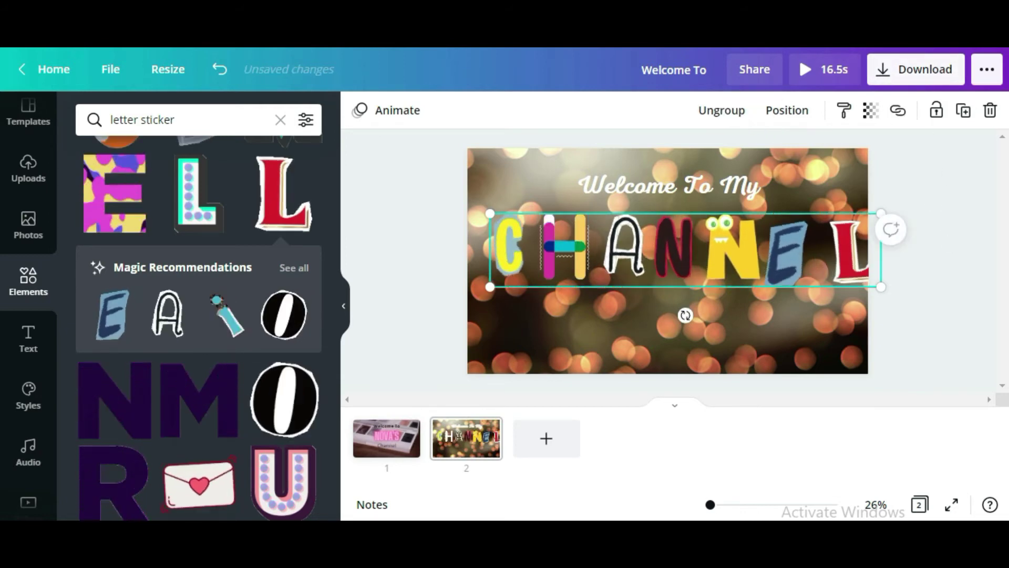
Align the "CHANNEL" letter group to the page's middle, shrink it to about two thirds and centre it below the heading.
{"action": "left_click", "coordinate": [778, 119]}
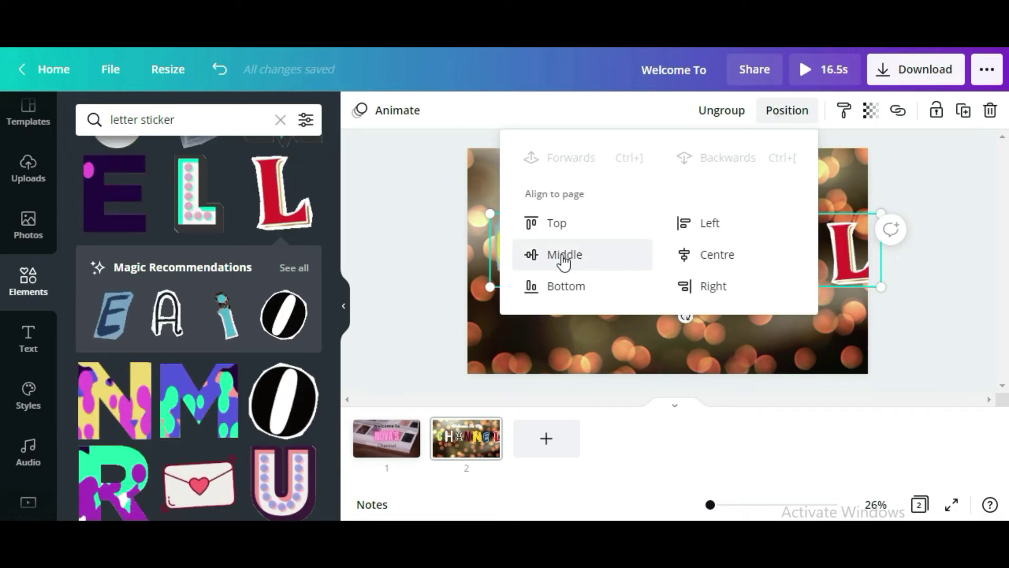
{"action": "left_click", "coordinate": [561, 253]}
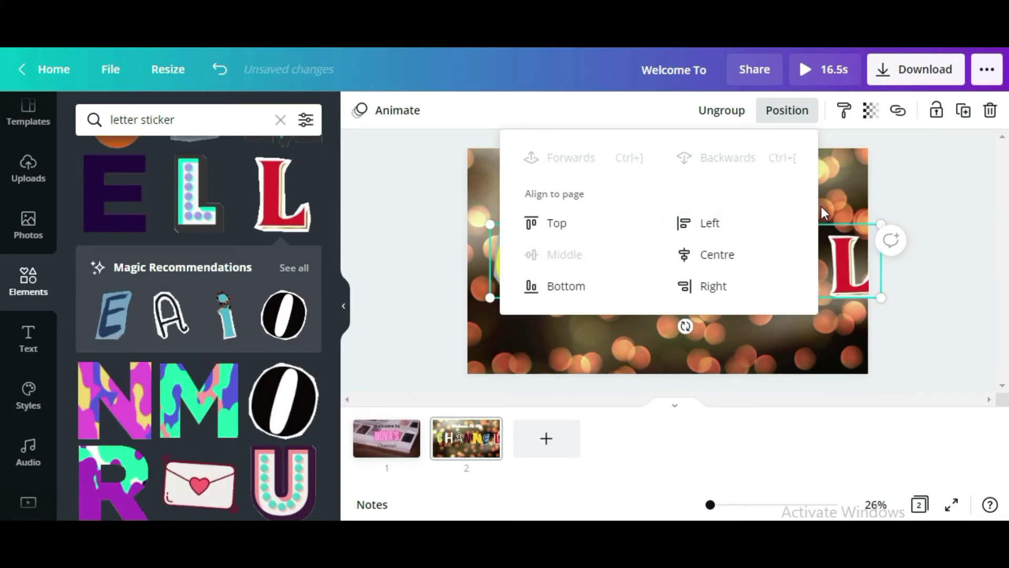
{"action": "left_click", "coordinate": [510, 223]}
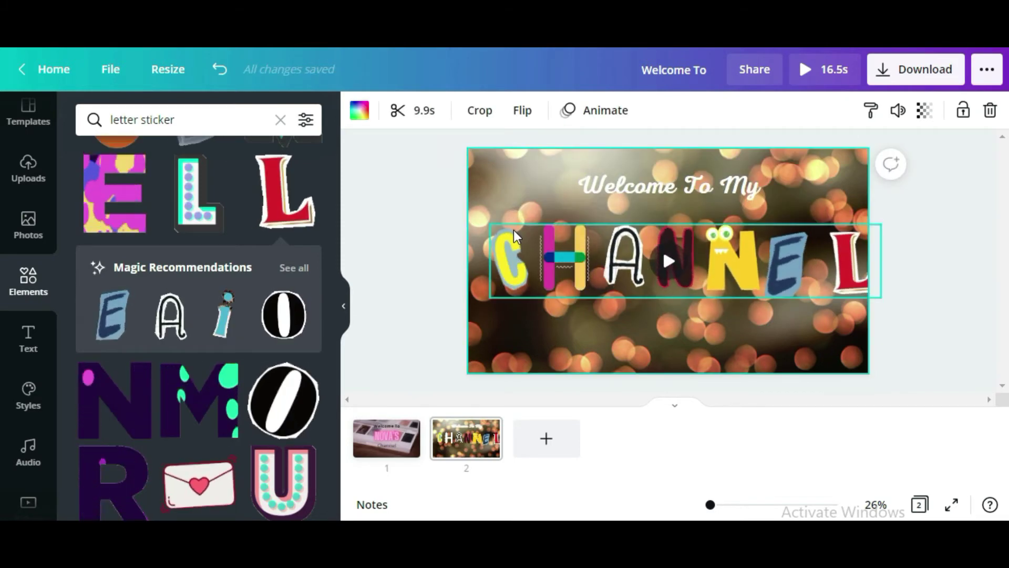
{"action": "left_click", "coordinate": [494, 258]}
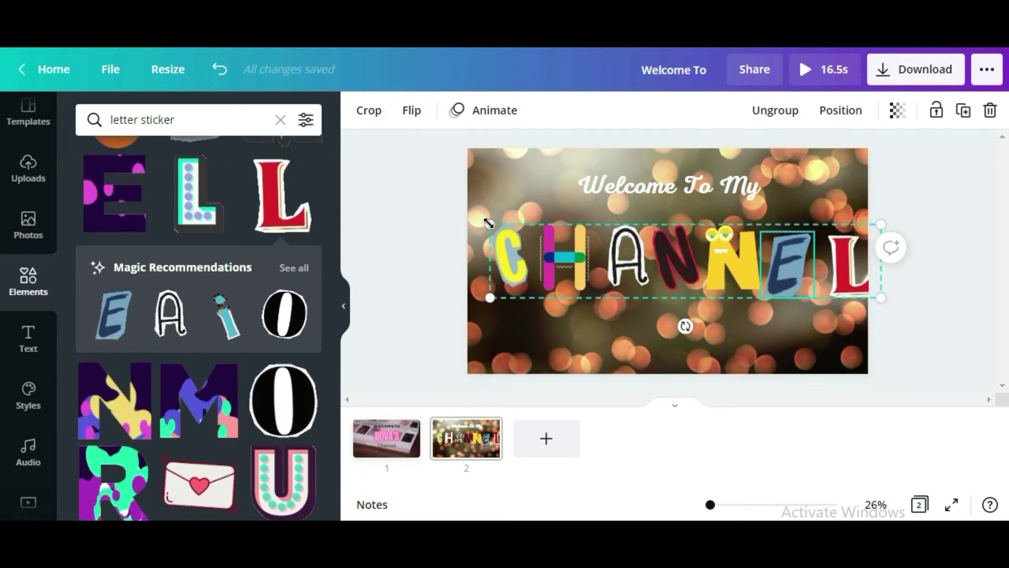
{"action": "left_click_drag", "start_coordinate": [489, 223], "coordinate": [613, 263]}
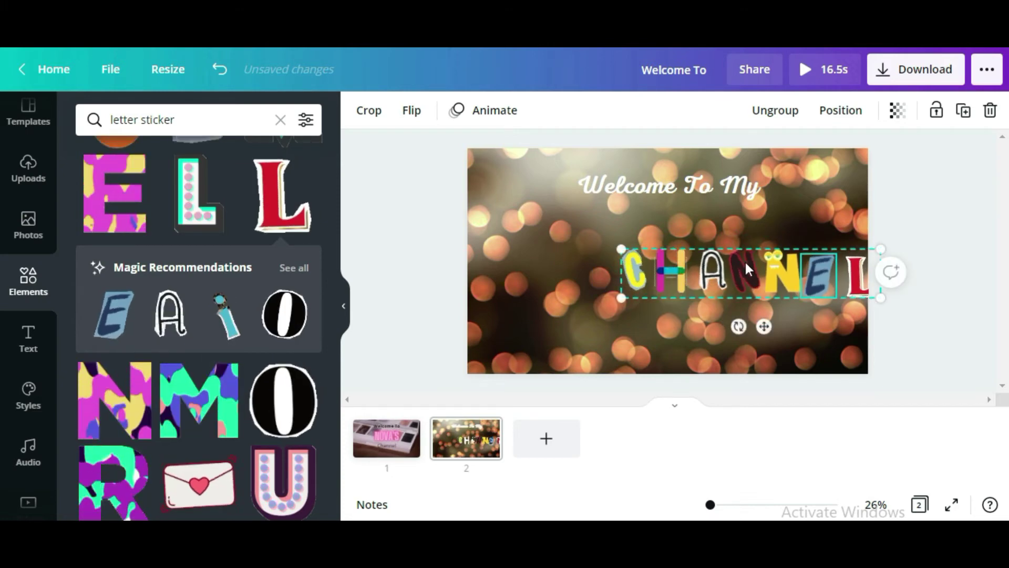
{"action": "left_click_drag", "start_coordinate": [760, 261], "coordinate": [674, 244]}
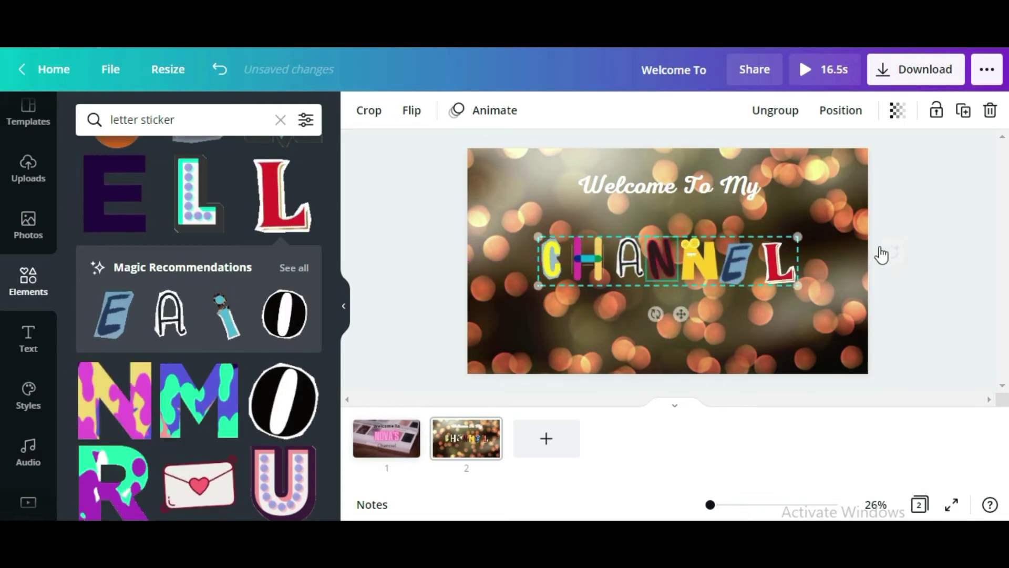
{"action": "left_click", "coordinate": [815, 293]}
Delete page 2's bokeh video background and replace it with the magenta leather texture from the Textures backgrounds.
{"action": "scroll", "coordinate": [29, 361], "scroll_direction": "down", "scroll_amount": 3}
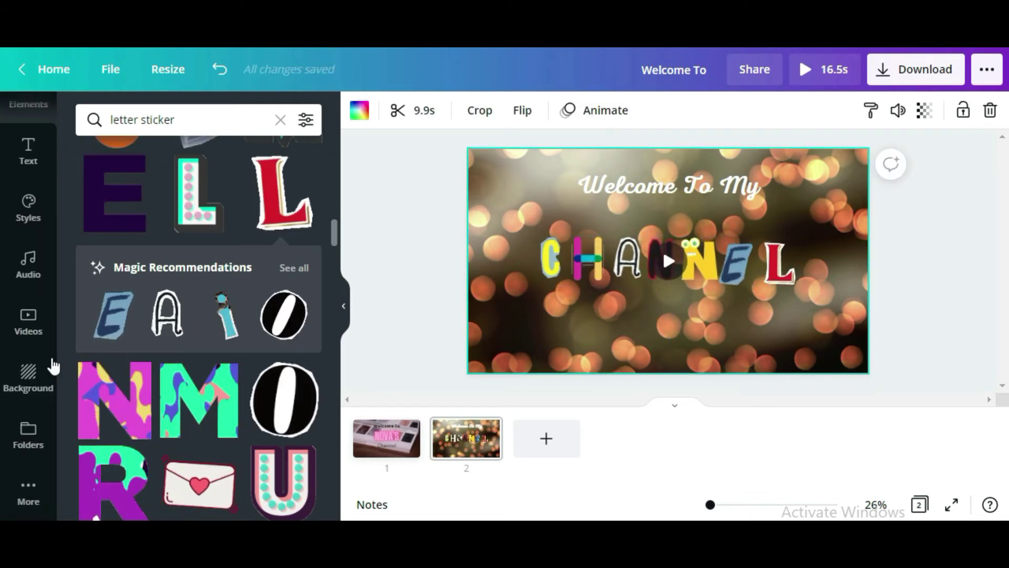
{"action": "left_click", "coordinate": [25, 377]}
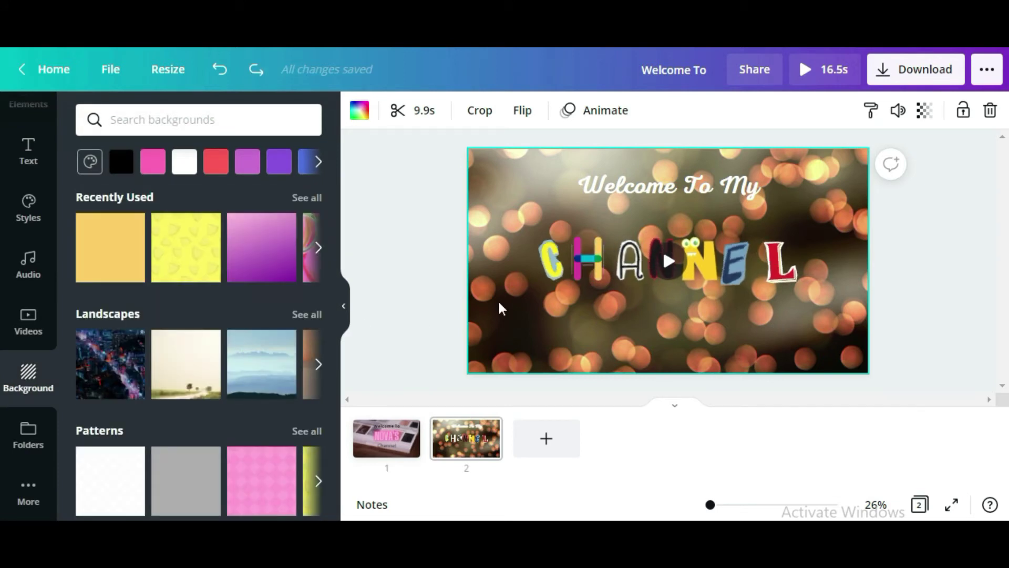
{"action": "right_click", "coordinate": [501, 356]}
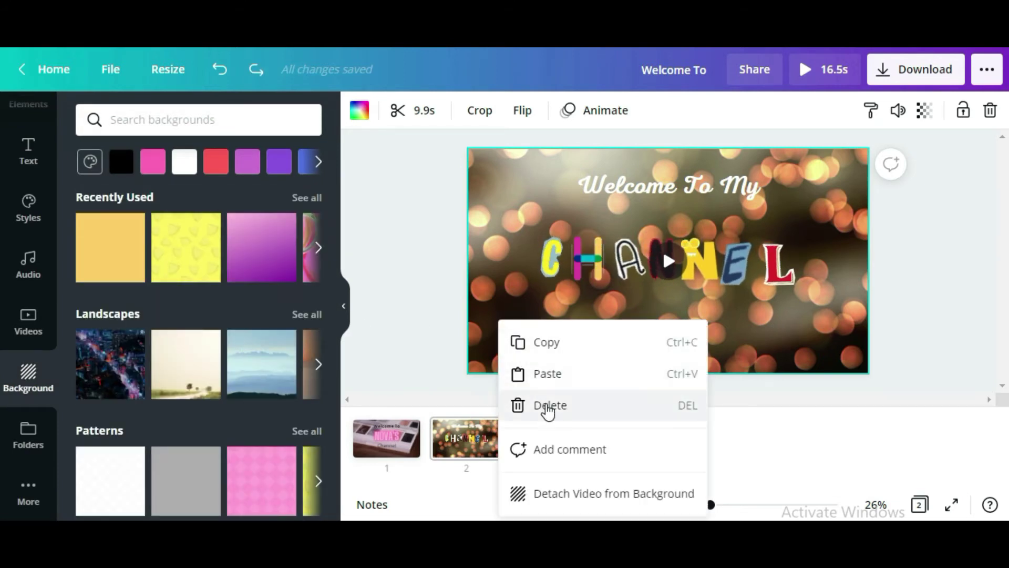
{"action": "left_click", "coordinate": [548, 408]}
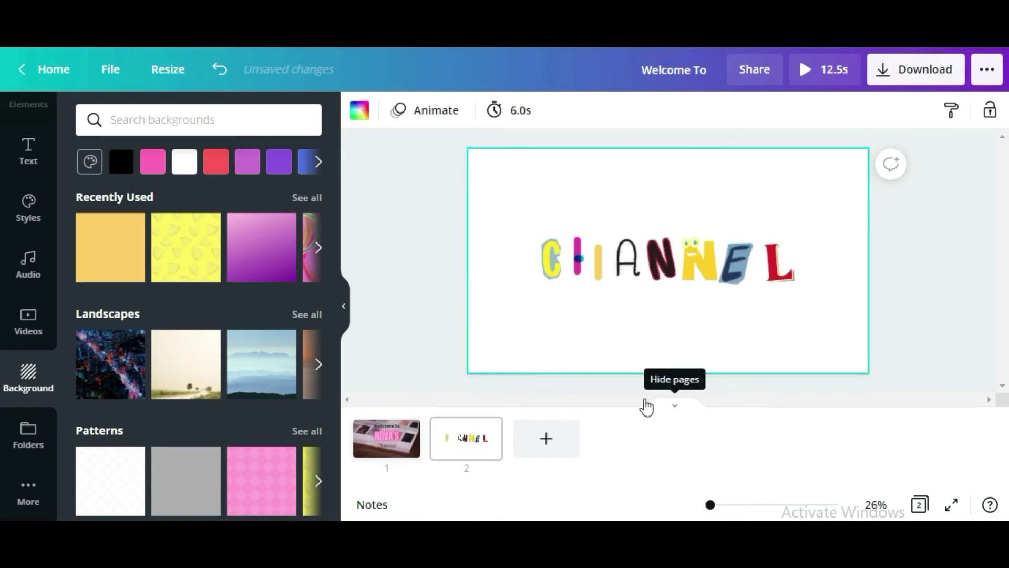
{"action": "scroll", "coordinate": [305, 260], "scroll_direction": "down", "scroll_amount": 5}
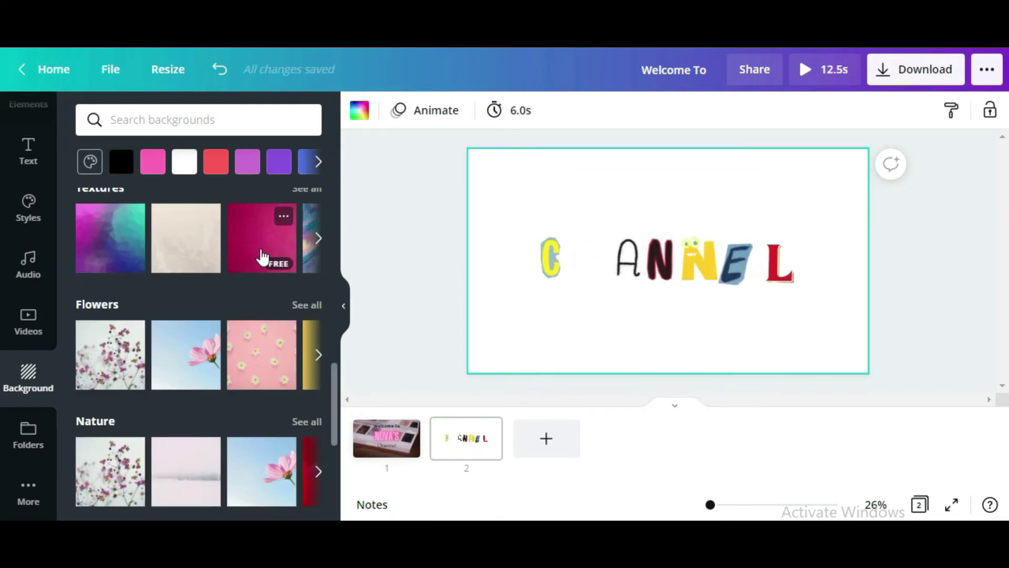
{"action": "left_click", "coordinate": [247, 251]}
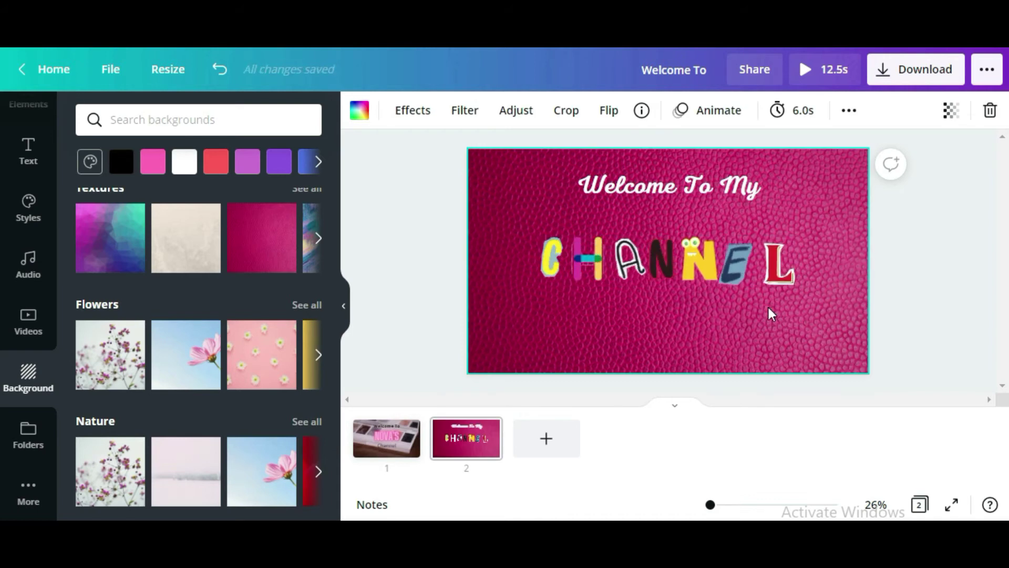
Add the pink-orange dripping gradient shape from the Gradients elements and place it in the page's lower-left corner.
{"action": "scroll", "coordinate": [54, 296], "scroll_direction": "up", "scroll_amount": 3}
{"action": "left_click", "coordinate": [29, 252]}
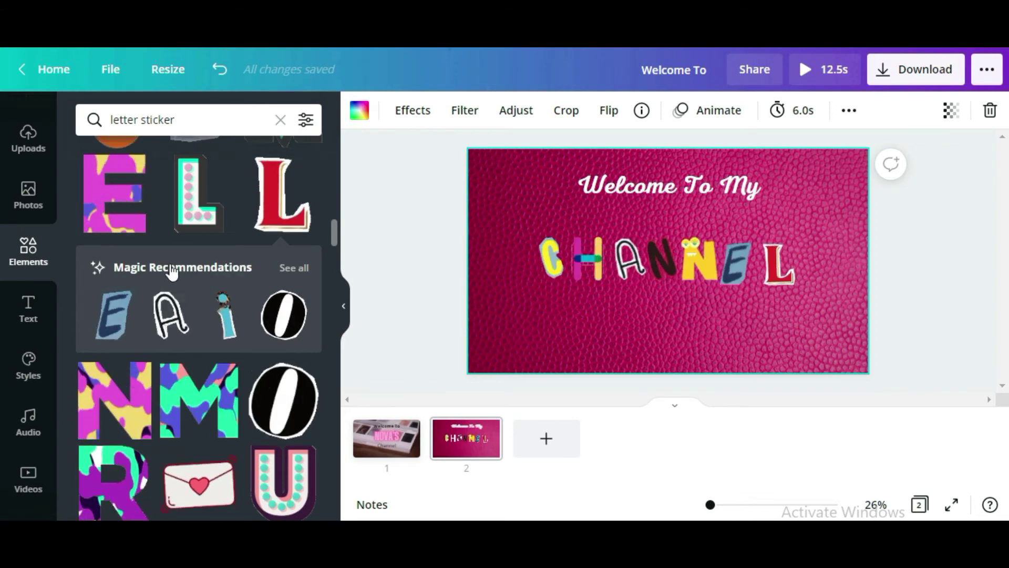
{"action": "scroll", "coordinate": [174, 284], "scroll_direction": "down", "scroll_amount": 5}
{"action": "scroll", "coordinate": [194, 315], "scroll_direction": "down", "scroll_amount": 2}
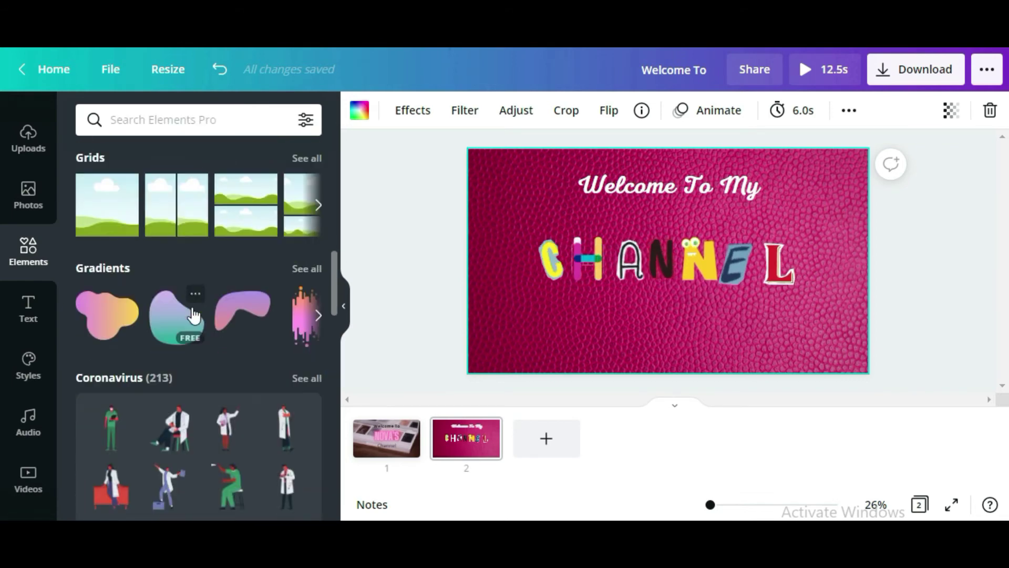
{"action": "left_click", "coordinate": [318, 317]}
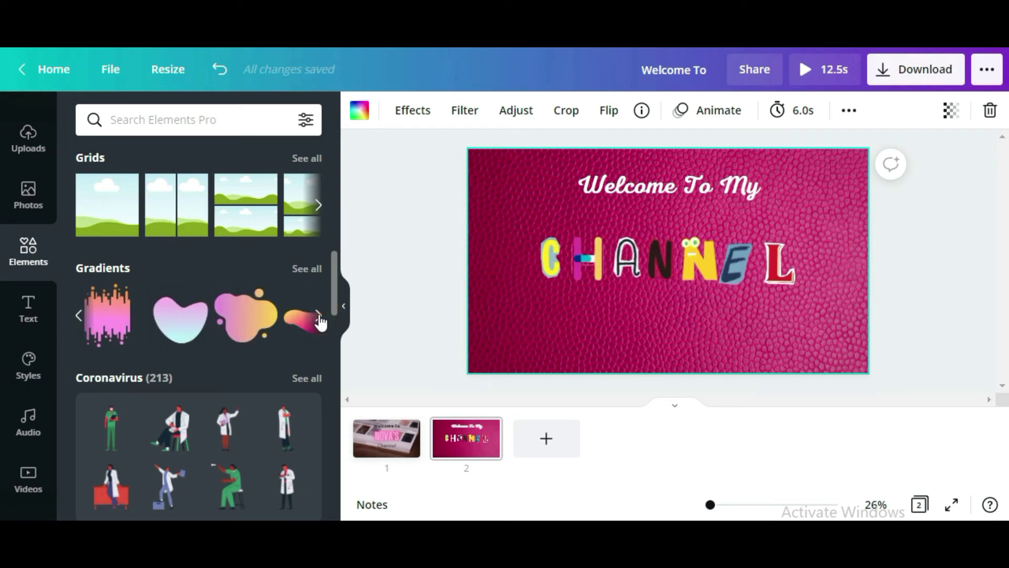
{"action": "left_click", "coordinate": [109, 317]}
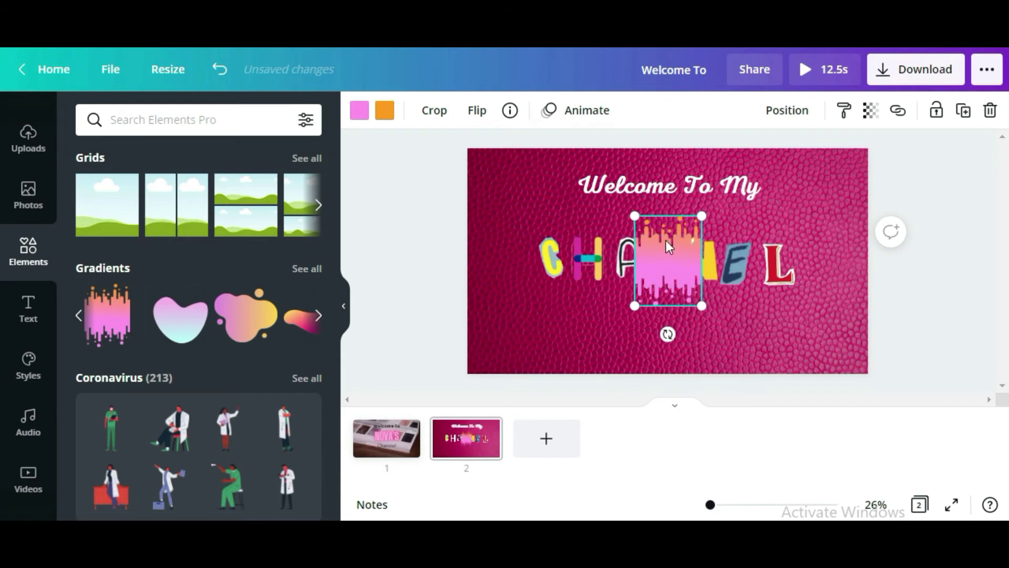
{"action": "left_click_drag", "start_coordinate": [673, 238], "coordinate": [521, 314]}
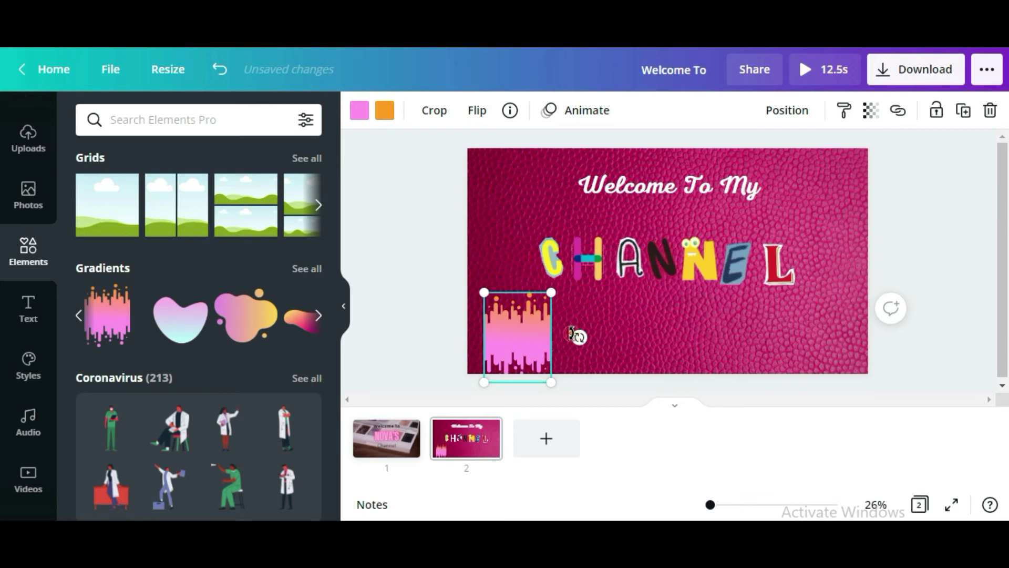
Tilt the dripping gradient shape diagonally, enlarge it and shift it partly off the page's lower-left corner.
{"action": "left_click_drag", "start_coordinate": [578, 336], "coordinate": [561, 371]}
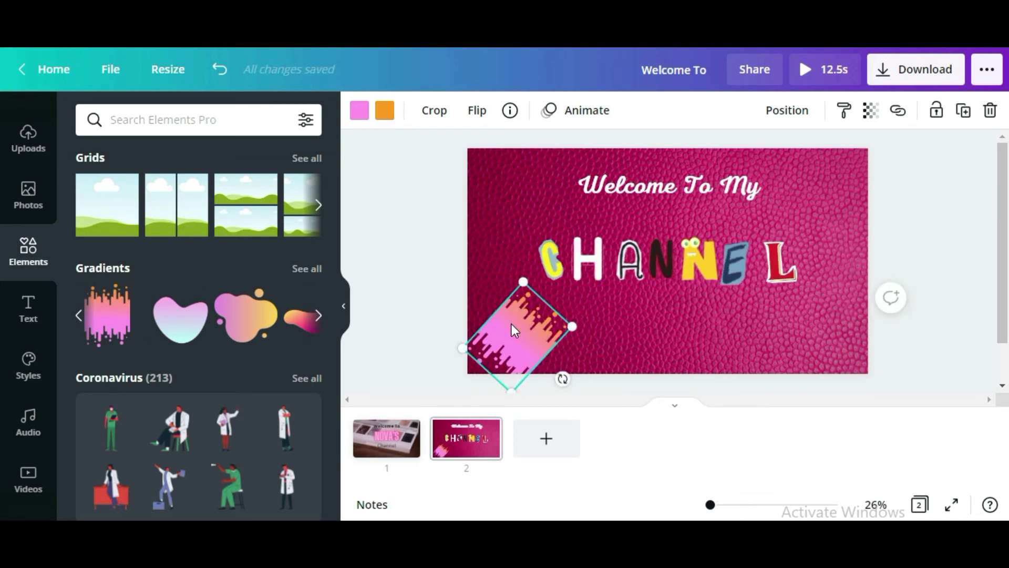
{"action": "left_click_drag", "start_coordinate": [528, 323], "coordinate": [511, 322]}
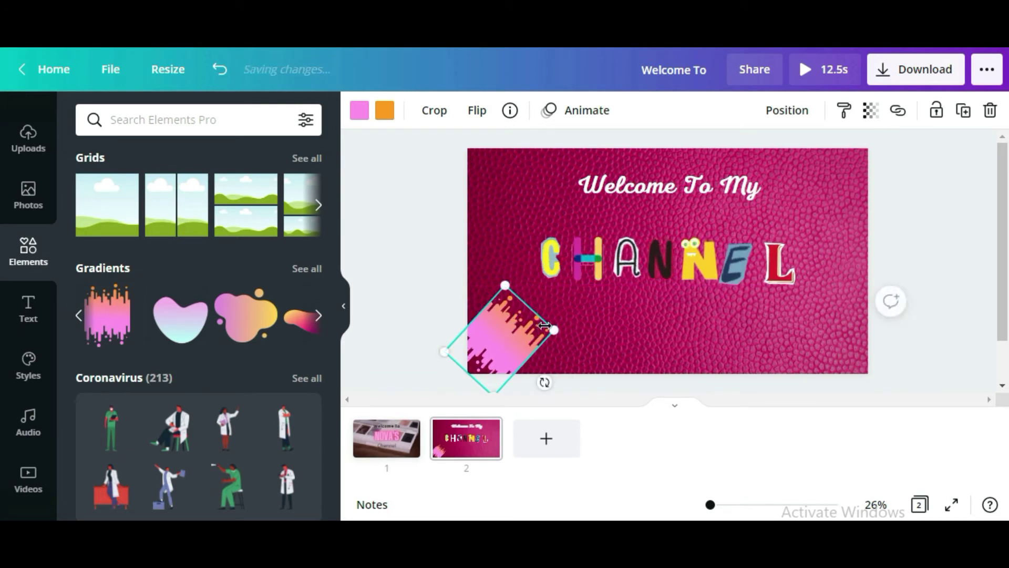
{"action": "left_click_drag", "start_coordinate": [551, 329], "coordinate": [589, 333]}
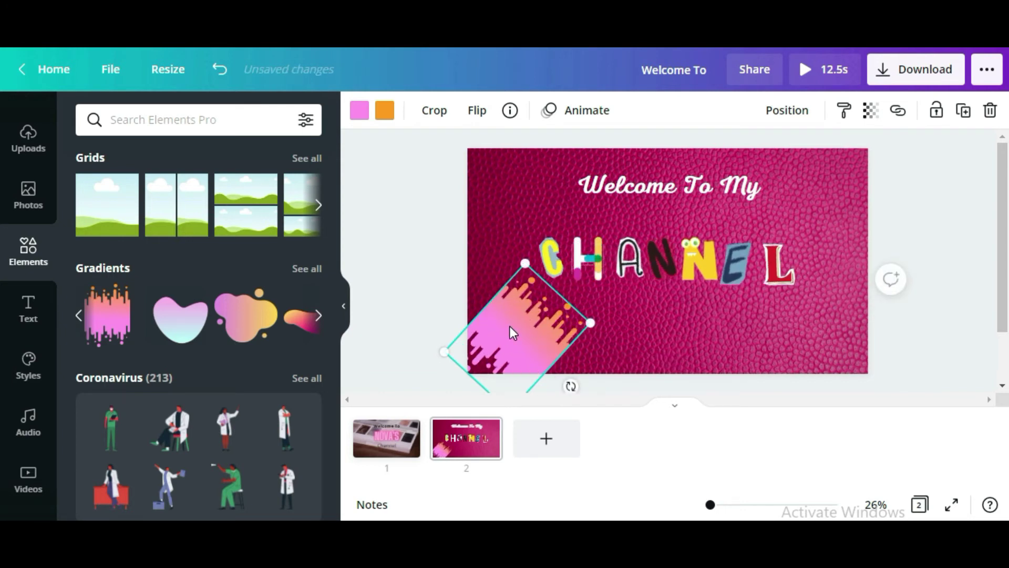
{"action": "left_click_drag", "start_coordinate": [510, 327], "coordinate": [485, 341]}
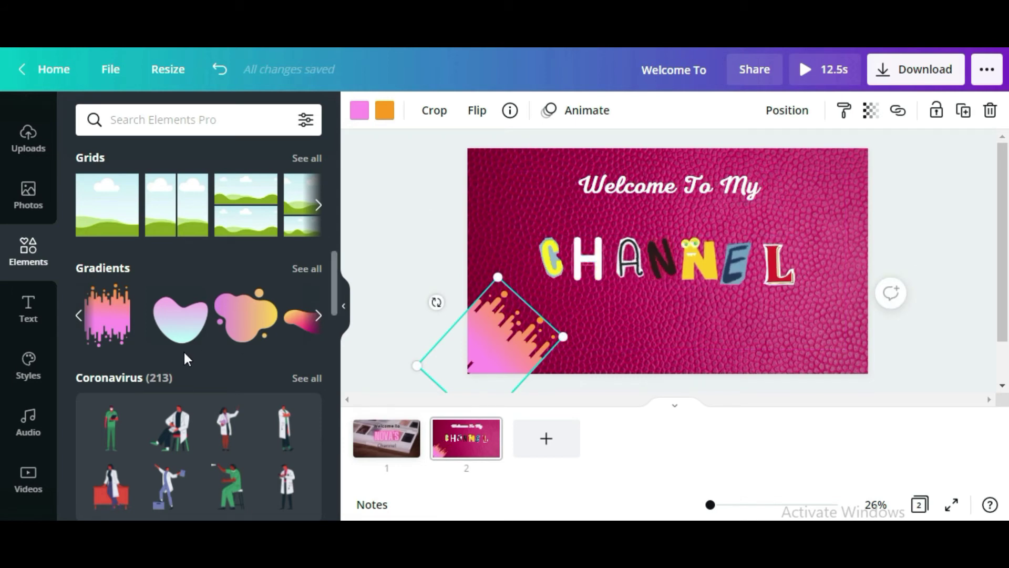
Add the blue and mint leaf cluster from Bold Foliage, shrink it slightly and place it in the page's upper-left corner.
{"action": "scroll", "coordinate": [218, 321], "scroll_direction": "down", "scroll_amount": 5}
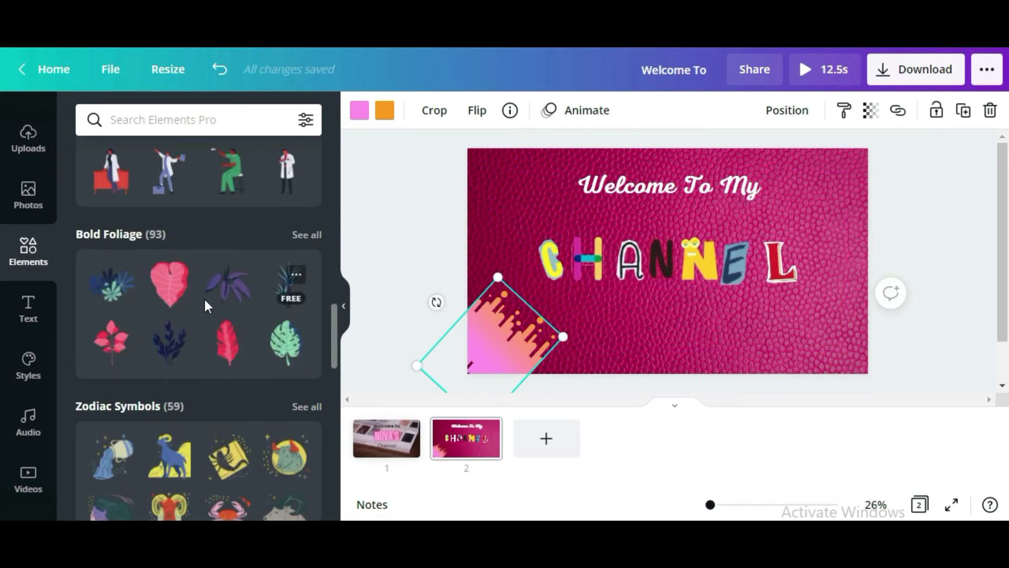
{"action": "left_click", "coordinate": [127, 296]}
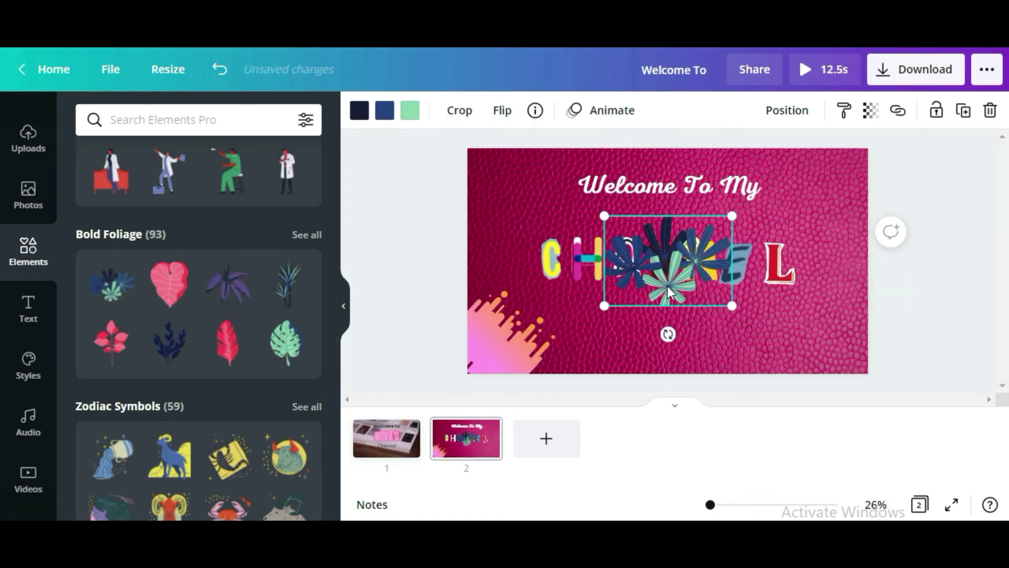
{"action": "left_click_drag", "start_coordinate": [669, 284], "coordinate": [795, 349]}
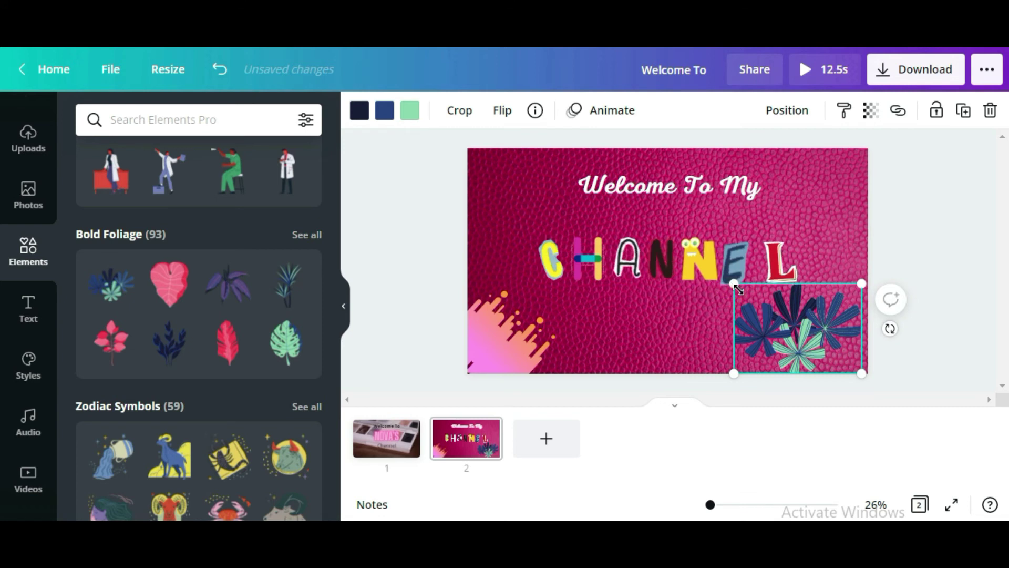
{"action": "left_click_drag", "start_coordinate": [734, 284], "coordinate": [741, 293]}
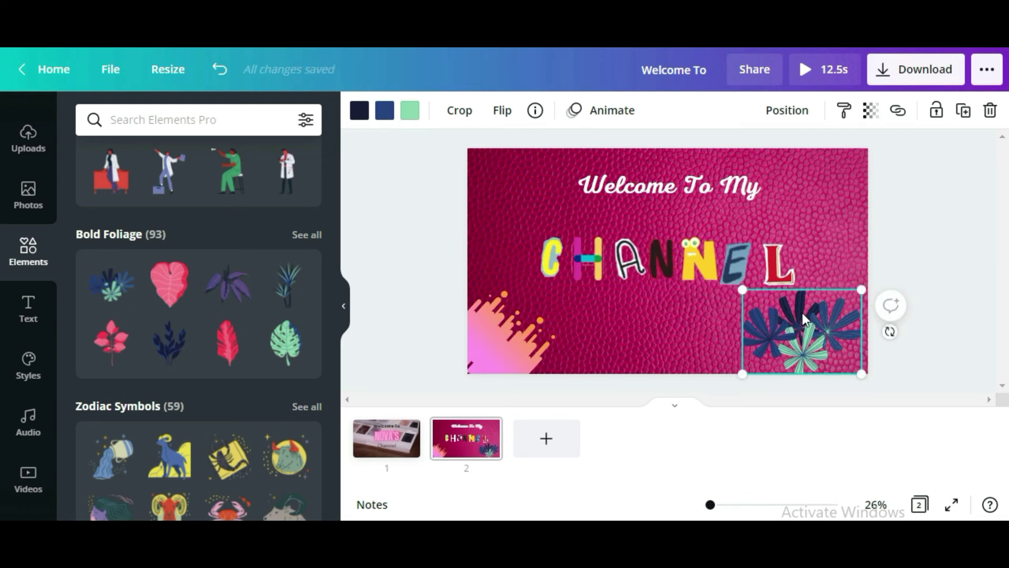
{"action": "left_click_drag", "start_coordinate": [802, 312], "coordinate": [531, 171]}
{"action": "left_click", "coordinate": [851, 299]}
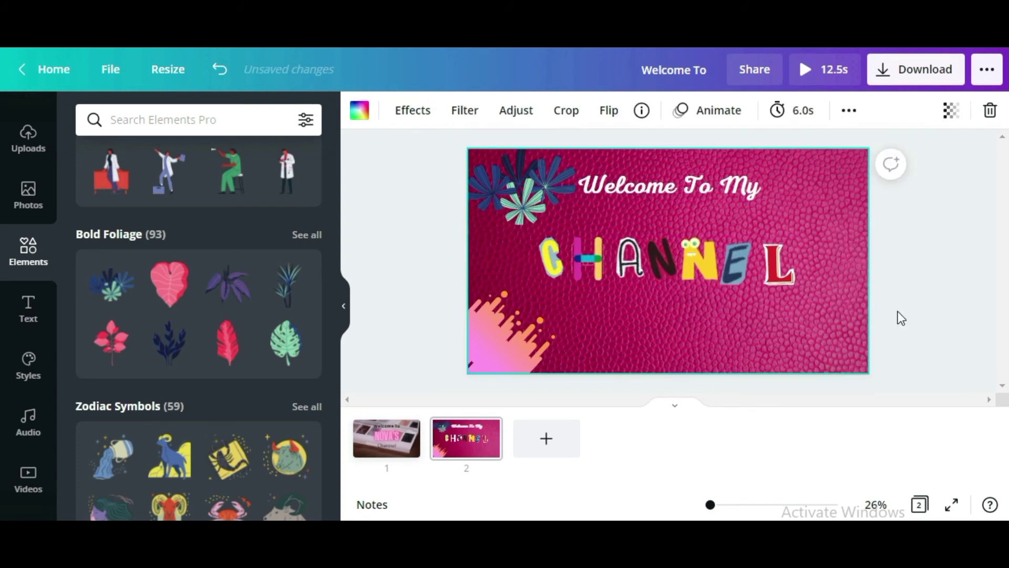
Lower the "Welcome To My" heading and the "CHANNEL" letter group, keeping both centred with the heading just above the letters.
{"action": "left_click", "coordinate": [665, 189]}
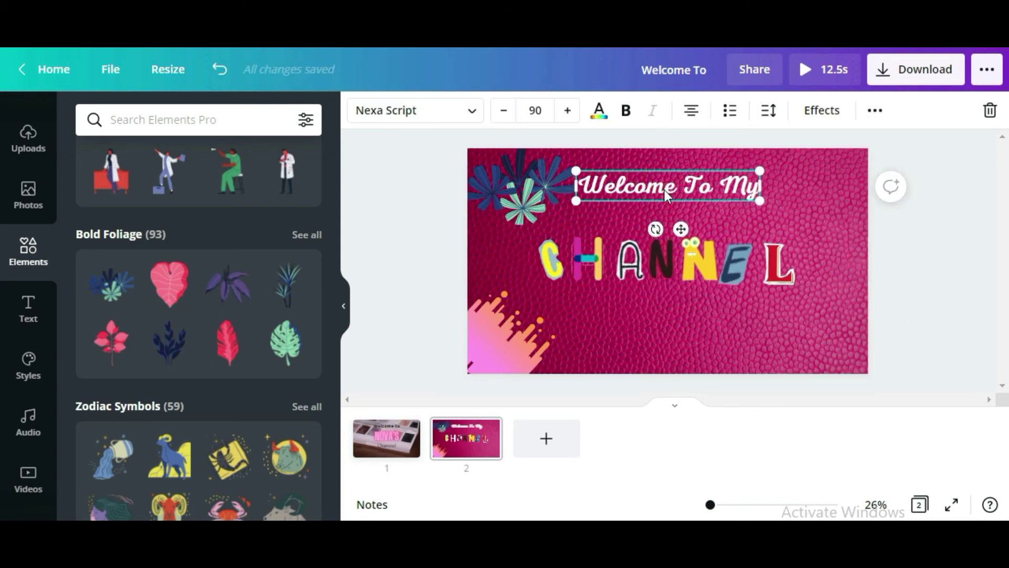
{"action": "left_click_drag", "start_coordinate": [663, 189], "coordinate": [664, 194]}
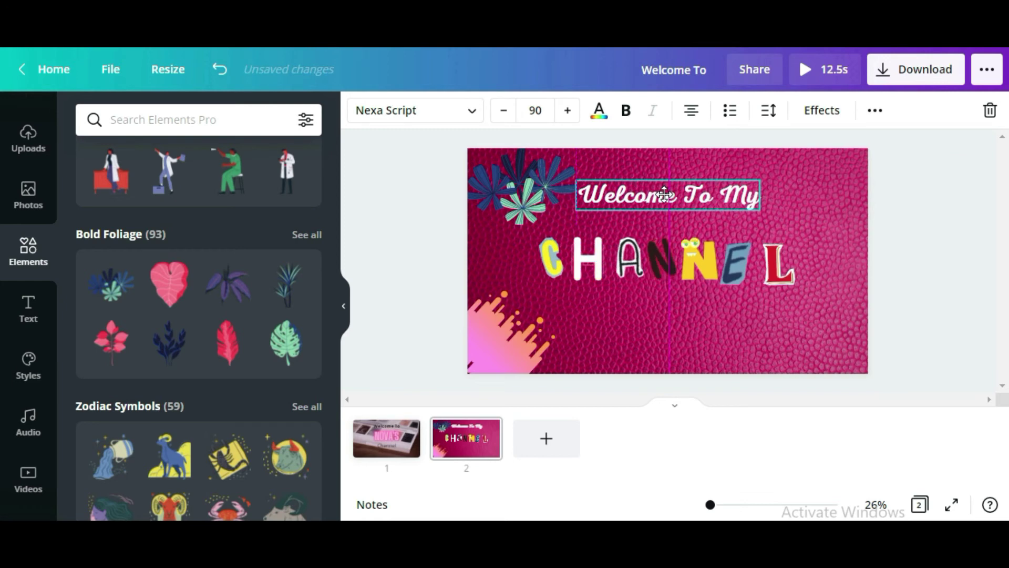
{"action": "left_click_drag", "start_coordinate": [665, 194], "coordinate": [665, 198]}
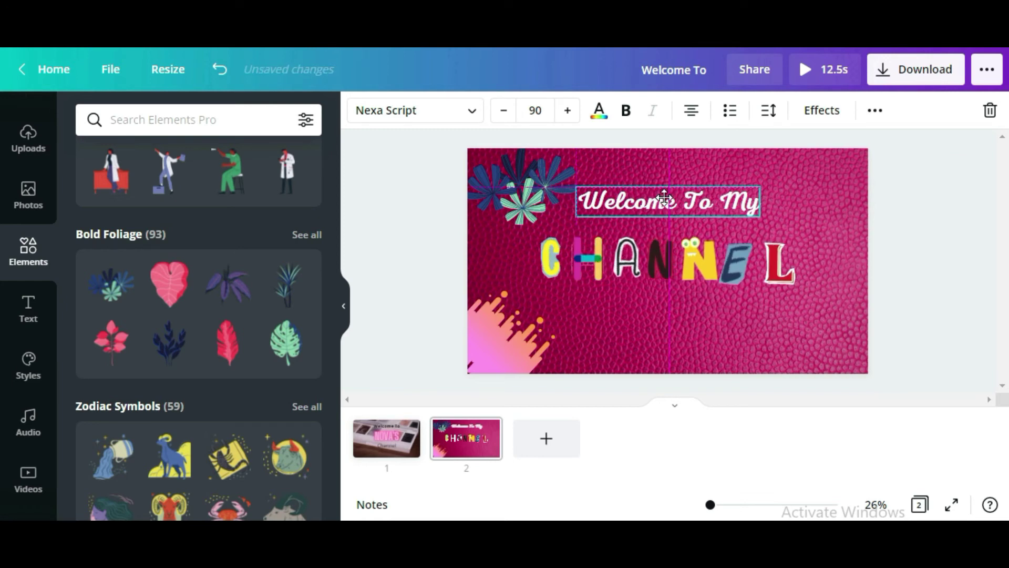
{"action": "left_click", "coordinate": [664, 262]}
{"action": "left_click", "coordinate": [675, 210]}
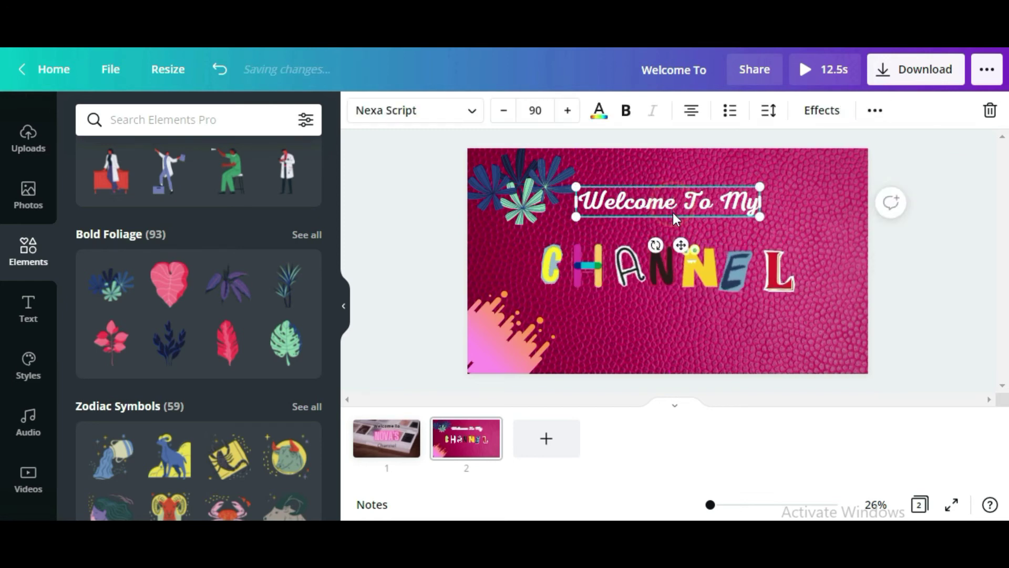
{"action": "left_click_drag", "start_coordinate": [675, 211], "coordinate": [675, 227]}
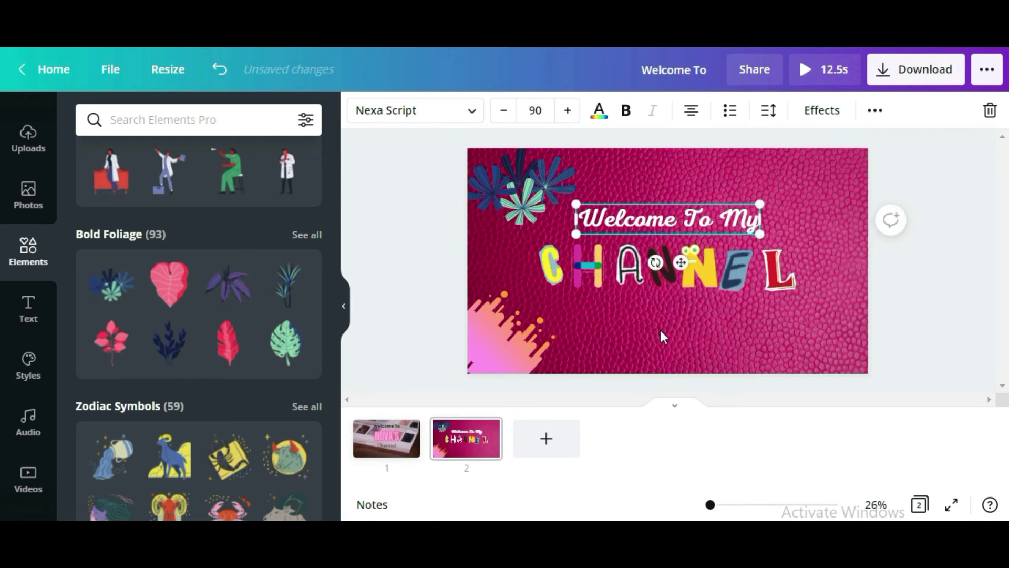
{"action": "left_click", "coordinate": [828, 252]}
Add the dark blue palm-like plant from Bold Foliage and place it in the page's lower-right corner.
{"action": "left_click", "coordinate": [286, 284]}
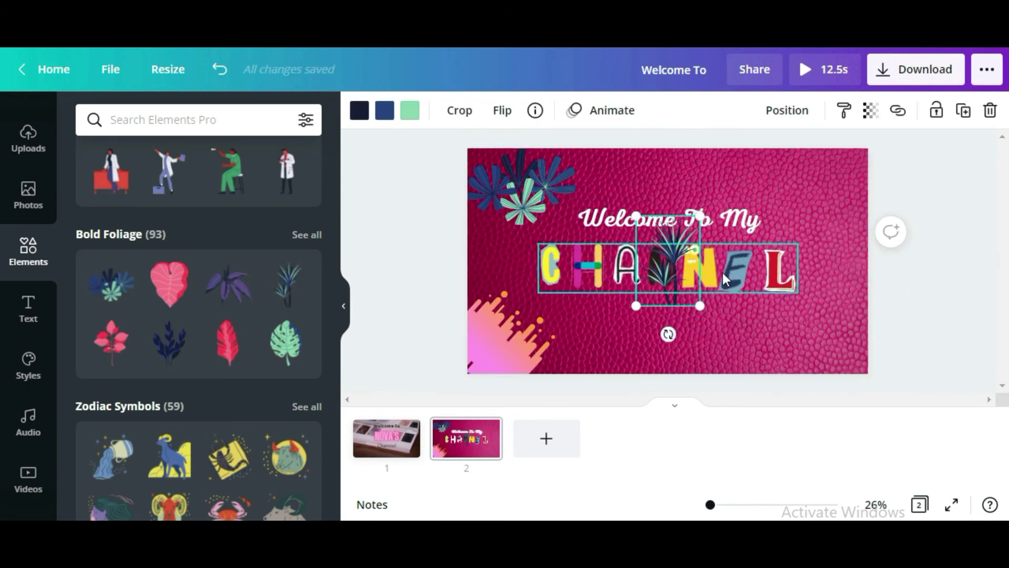
{"action": "left_click_drag", "start_coordinate": [664, 243], "coordinate": [822, 298]}
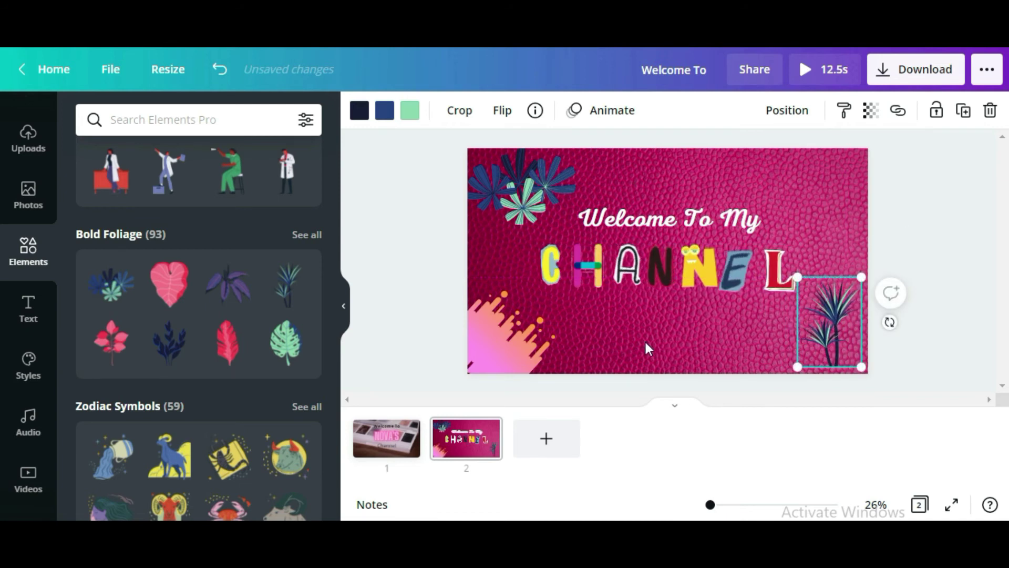
{"action": "left_click", "coordinate": [686, 358]}
Add the light blue leaf branch from the full Bold Foliage collection, shrink it and place it beside the gradient shape.
{"action": "left_click", "coordinate": [307, 235]}
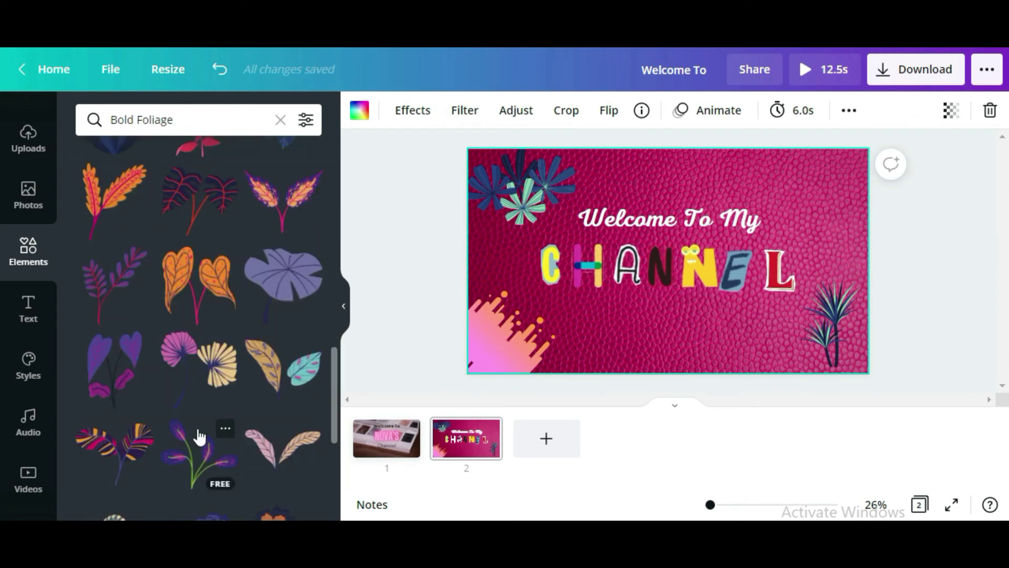
{"action": "left_click", "coordinate": [126, 446]}
{"action": "left_click_drag", "start_coordinate": [667, 263], "coordinate": [760, 332]}
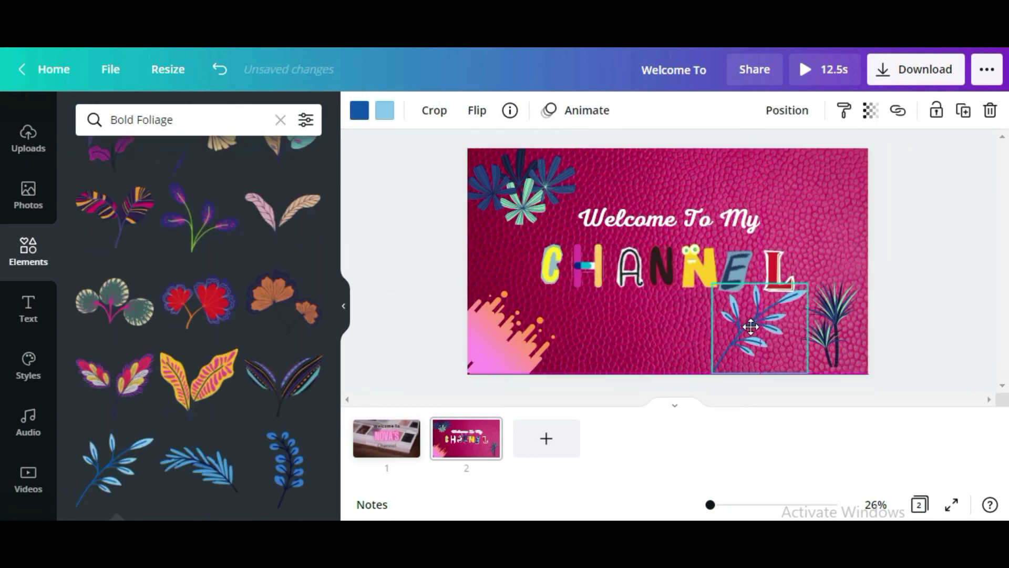
{"action": "left_click_drag", "start_coordinate": [718, 284], "coordinate": [577, 357]}
{"action": "left_click", "coordinate": [798, 325]}
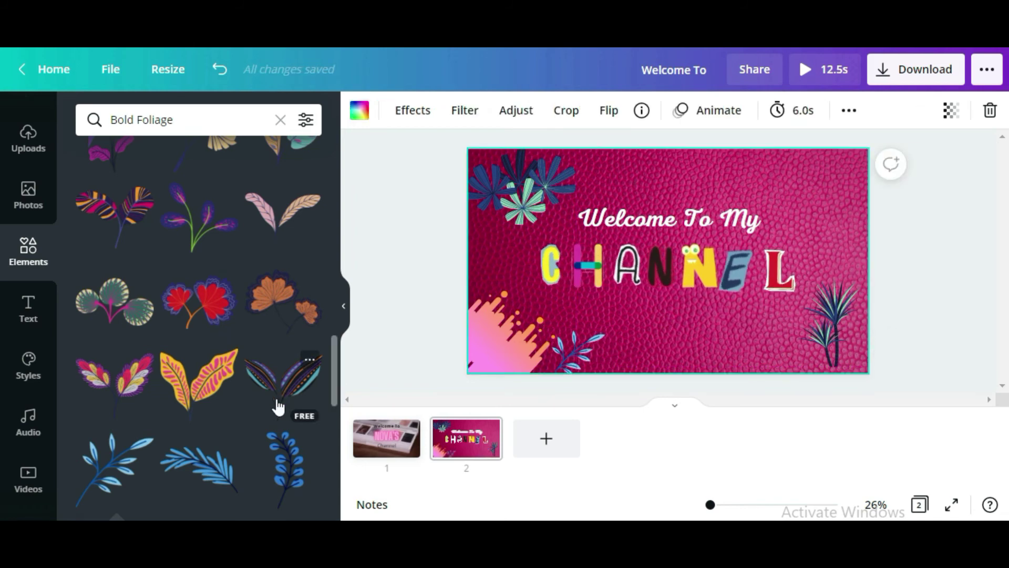
Add the pink and purple flower with the heart-shaped leaf from Bold Foliage, shrink it and place it beside the palm-like plant.
{"action": "scroll", "coordinate": [263, 358], "scroll_direction": "down", "scroll_amount": 8}
{"action": "left_click", "coordinate": [200, 368]}
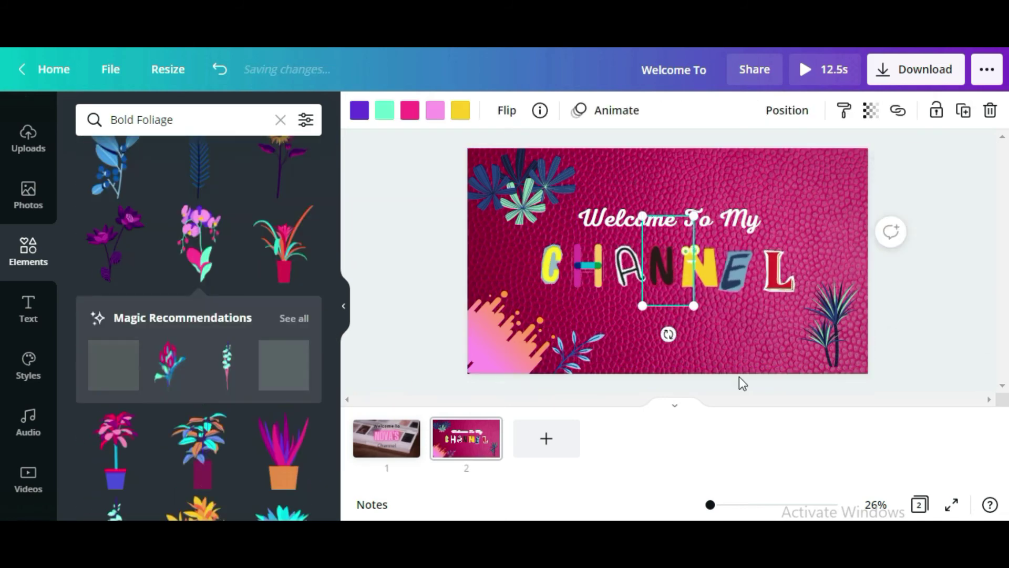
{"action": "left_click_drag", "start_coordinate": [668, 263], "coordinate": [665, 315]}
{"action": "left_click_drag", "start_coordinate": [642, 270], "coordinate": [789, 324]}
{"action": "left_click", "coordinate": [657, 321]}
Add the purple and yellow fan-leaf plant from Bold Foliage and place it in the page's upper-right corner.
{"action": "scroll", "coordinate": [198, 259], "scroll_direction": "down", "scroll_amount": 5}
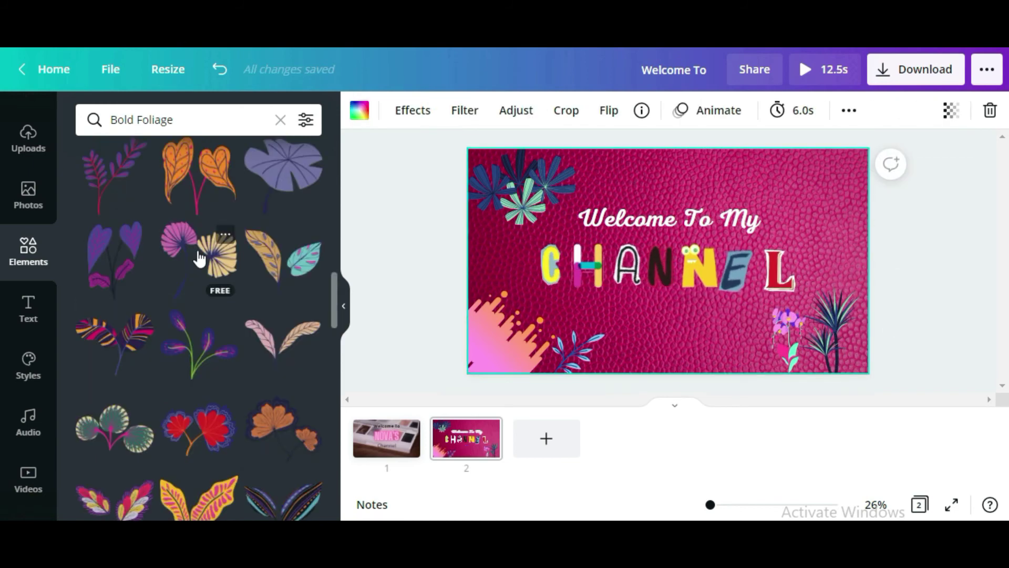
{"action": "left_click", "coordinate": [198, 258]}
{"action": "left_click_drag", "start_coordinate": [693, 260], "coordinate": [836, 174]}
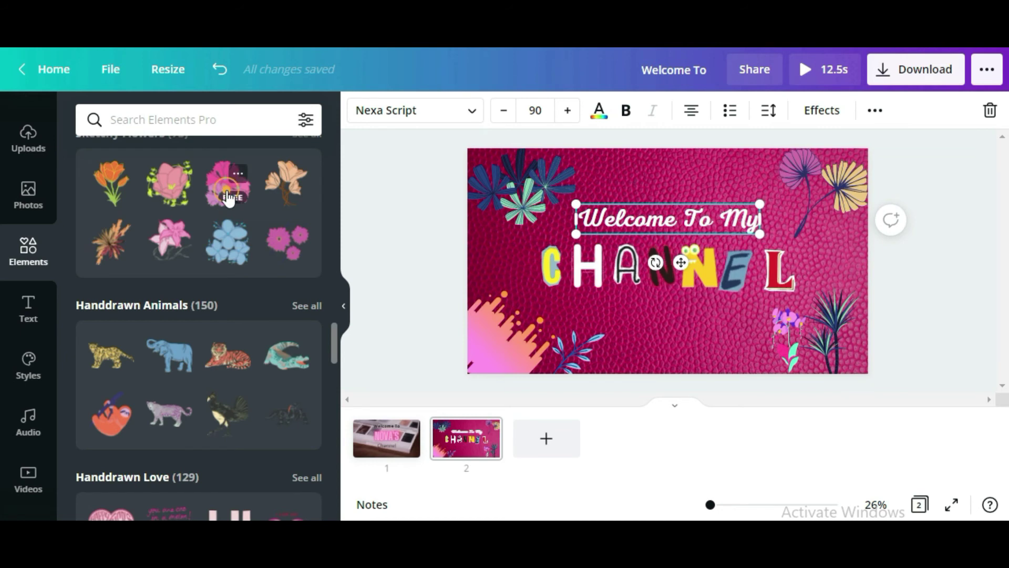
Add the bright pink flower cluster from the sketchy flowers collection and place it at the page's lower centre.
{"action": "left_click", "coordinate": [227, 199]}
{"action": "left_click_drag", "start_coordinate": [670, 261], "coordinate": [679, 342]}
{"action": "left_click", "coordinate": [821, 277]}
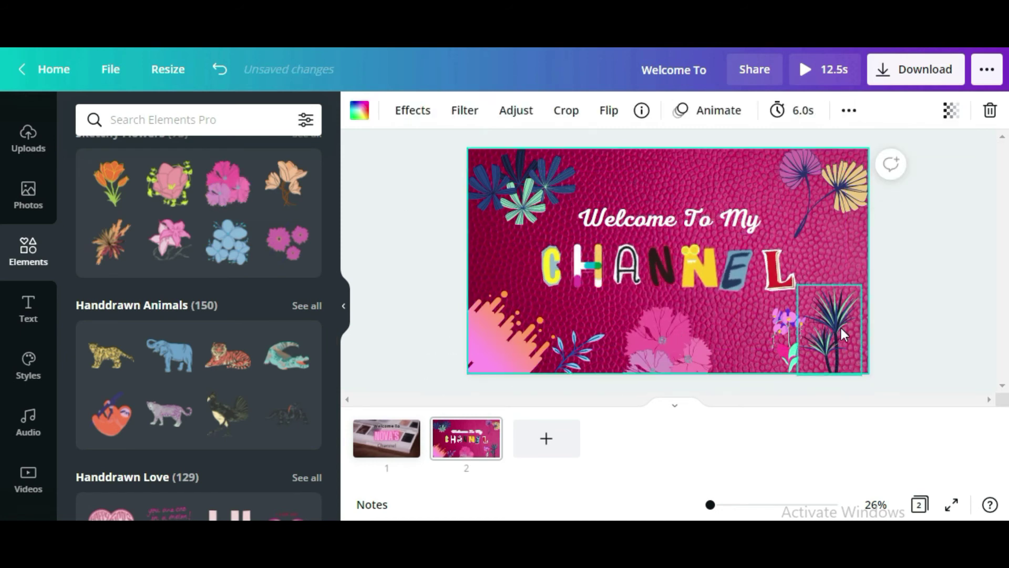